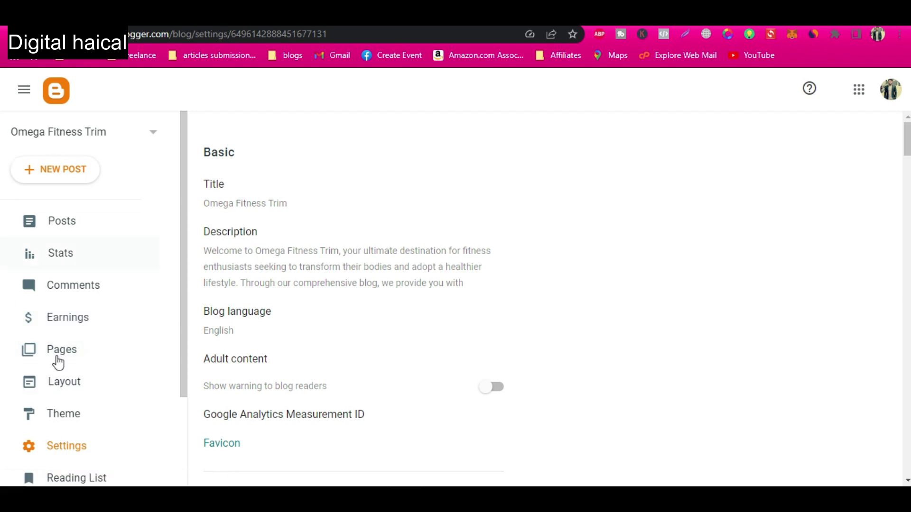
Open the blog's settings and look through the sections from Basic down to Formatting.
{"action": "left_click", "coordinate": [69, 453]}
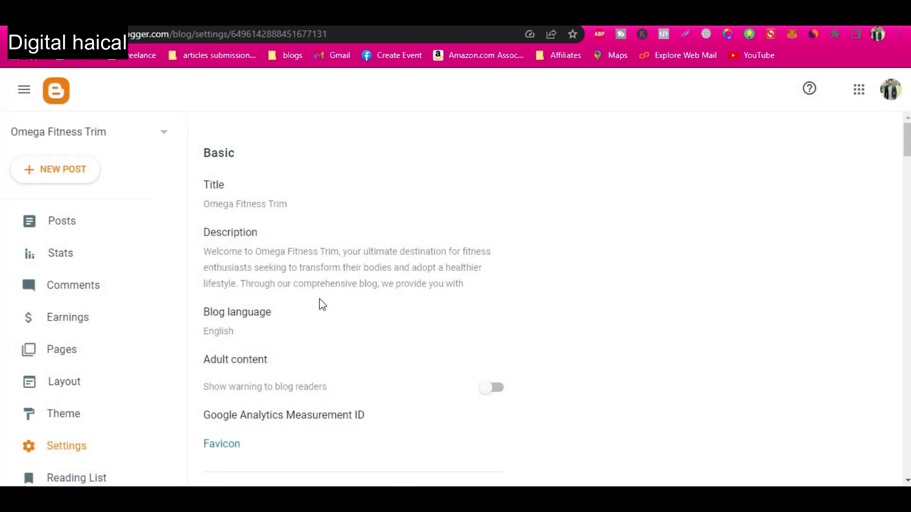
{"action": "scroll", "coordinate": [321, 304], "scroll_direction": "down", "scroll_amount": 3}
{"action": "scroll", "coordinate": [322, 304], "scroll_direction": "down", "scroll_amount": 15}
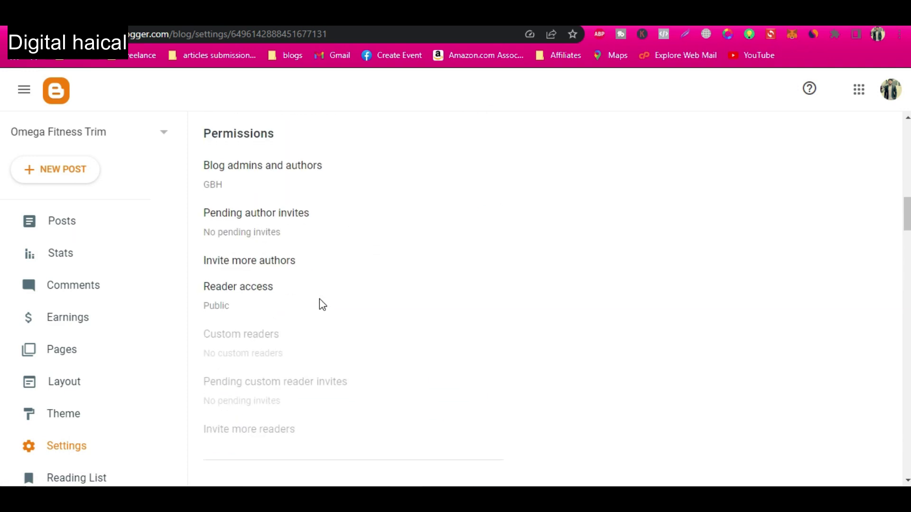
{"action": "scroll", "coordinate": [321, 301], "scroll_direction": "down", "scroll_amount": 10}
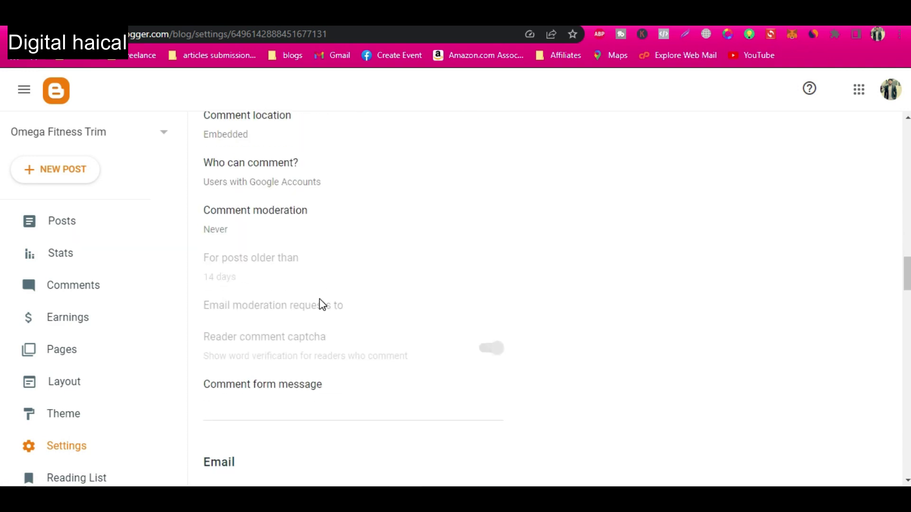
{"action": "scroll", "coordinate": [322, 304], "scroll_direction": "down", "scroll_amount": 8}
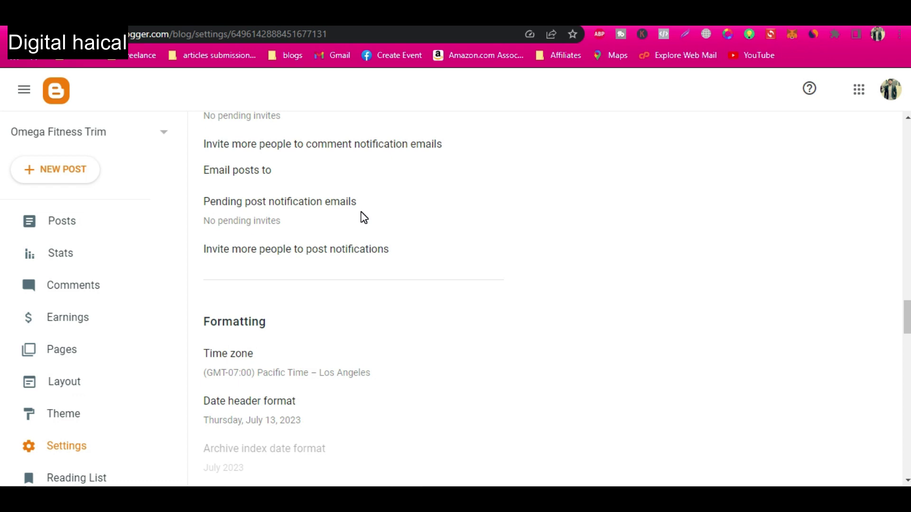
{"action": "scroll", "coordinate": [363, 217], "scroll_direction": "up", "scroll_amount": 20}
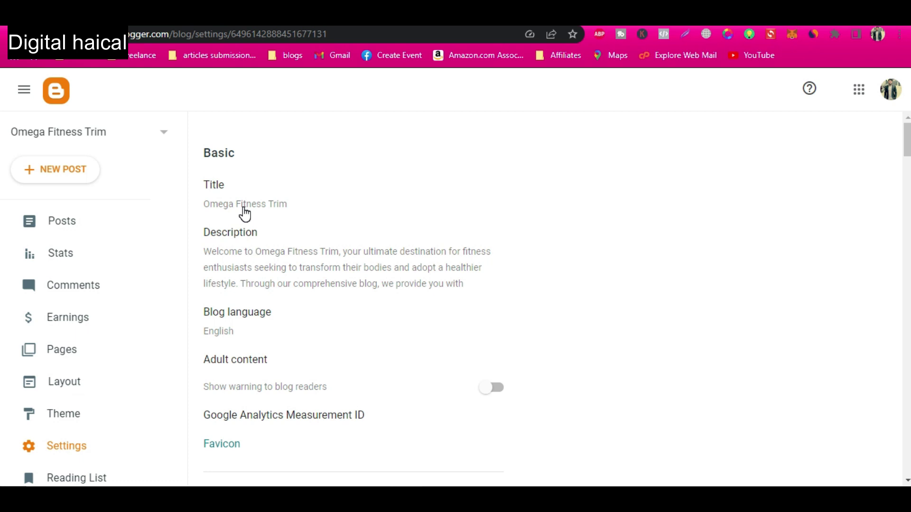
Open the blog title for editing and review its text without changing it.
{"action": "left_click", "coordinate": [244, 209]}
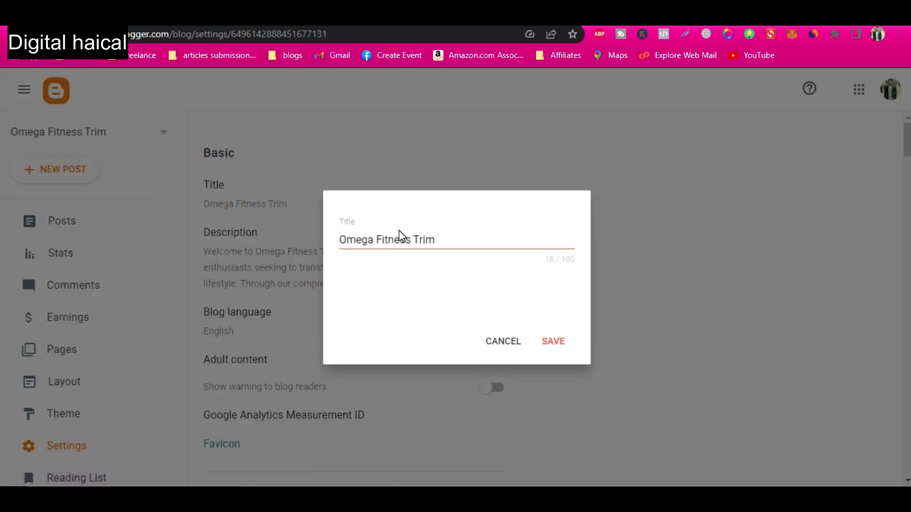
{"action": "left_click_drag", "start_coordinate": [440, 236], "coordinate": [344, 240]}
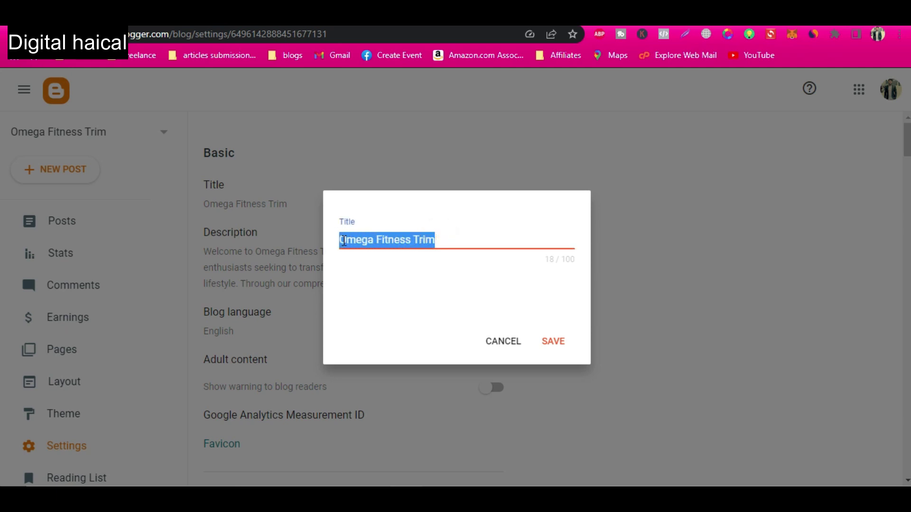
{"action": "left_click", "coordinate": [388, 239]}
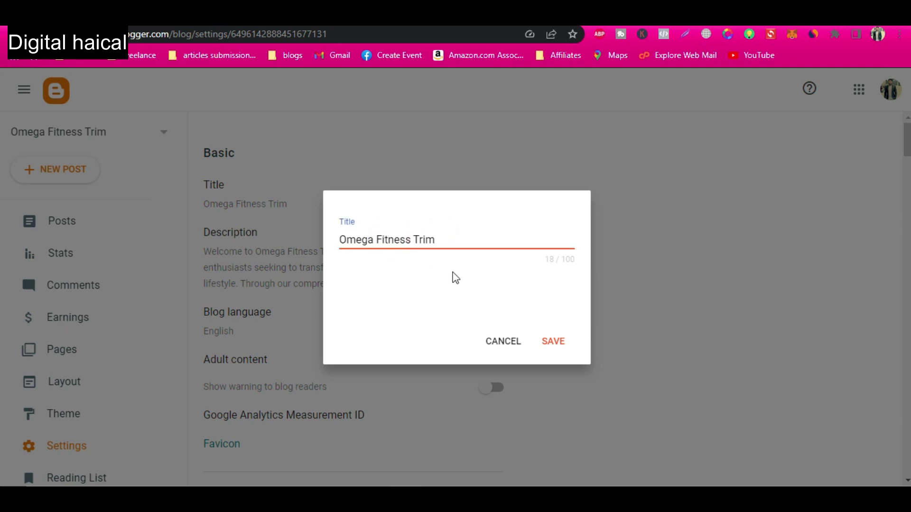
{"action": "left_click", "coordinate": [437, 241]}
{"action": "double_click", "coordinate": [403, 241]}
{"action": "left_click", "coordinate": [413, 283]}
{"action": "left_click", "coordinate": [394, 243]}
{"action": "left_click_drag", "start_coordinate": [356, 240], "coordinate": [454, 248]}
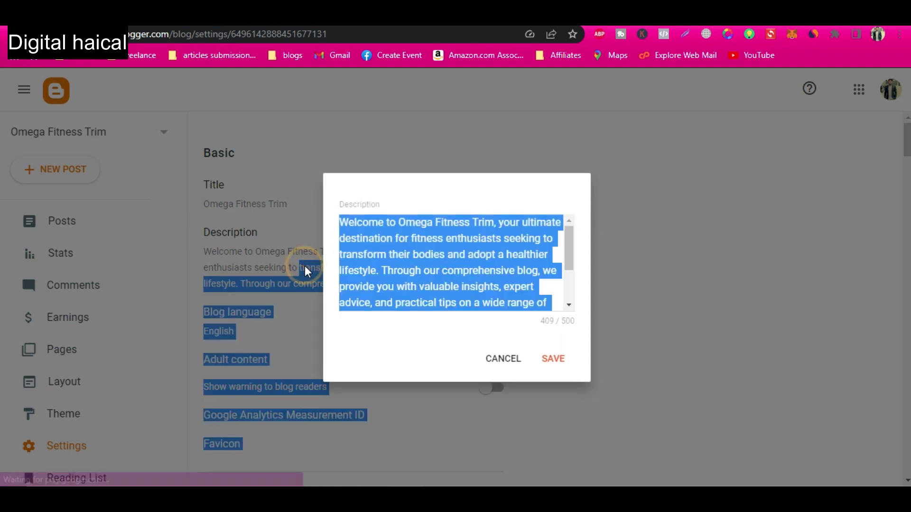
View the blog description in its editor and close it without saving.
{"action": "left_click", "coordinate": [504, 360]}
{"action": "left_click", "coordinate": [430, 276]}
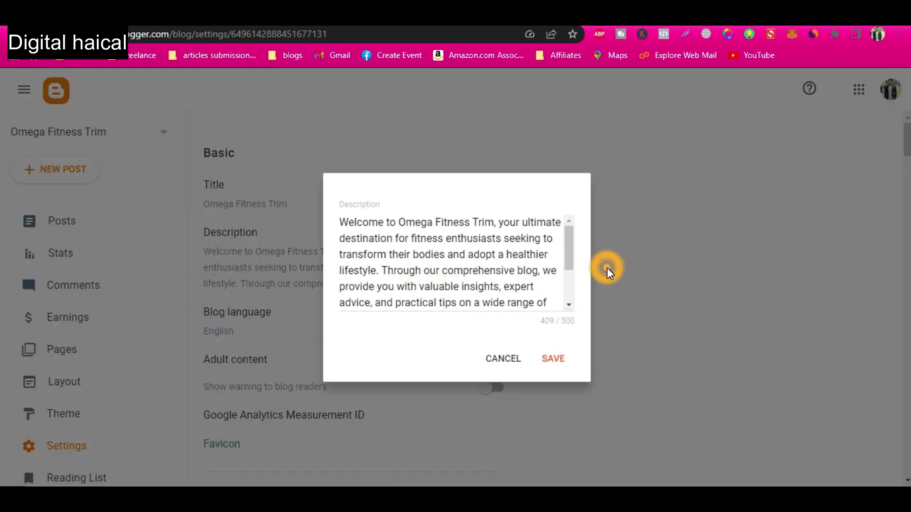
{"action": "left_click", "coordinate": [496, 358]}
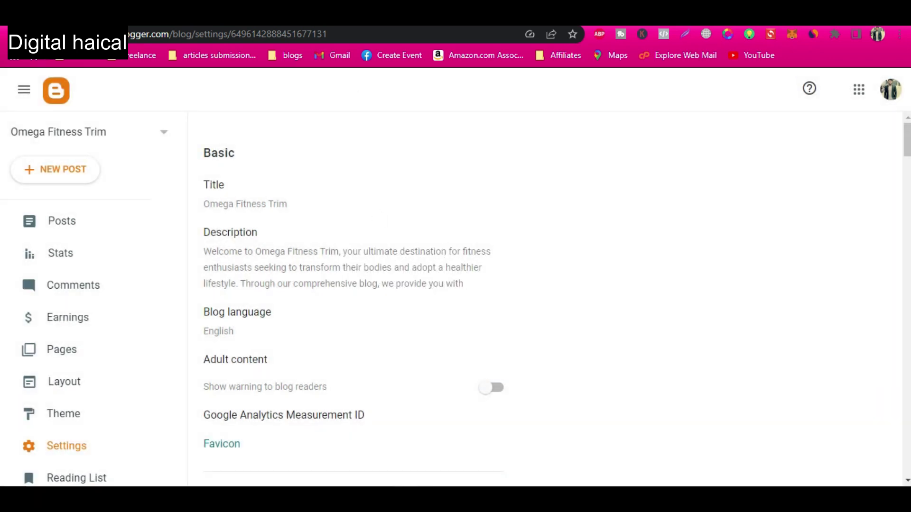
Open a new browser tab and search the web for "google".
{"action": "key", "text": "ctrl+t"}
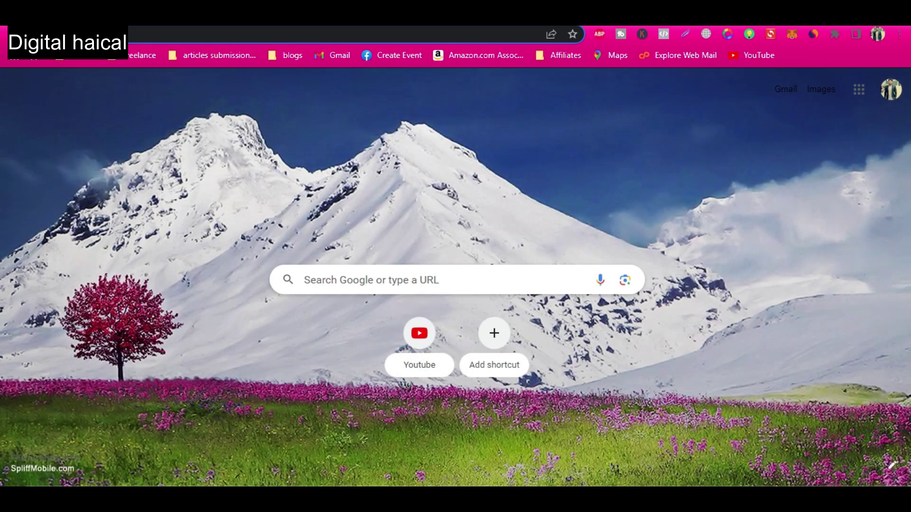
{"action": "type", "text": "google"}
{"action": "key", "text": "Return"}
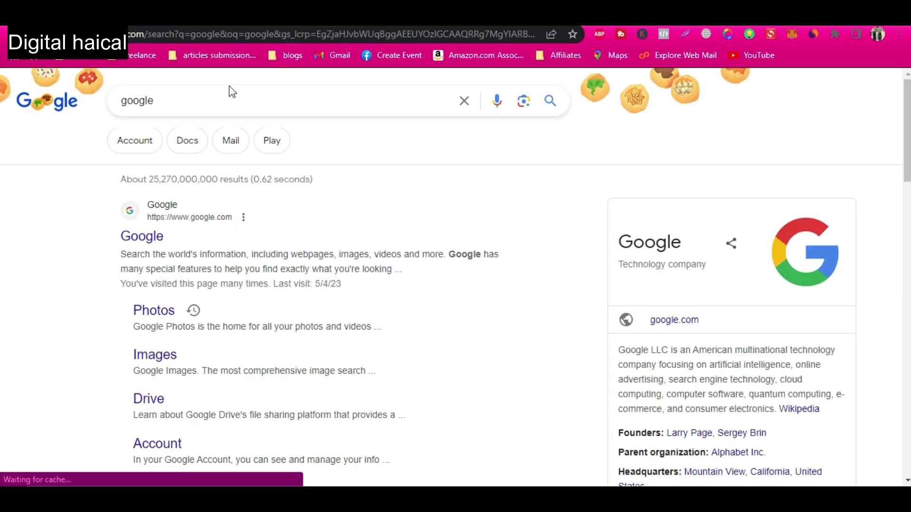
Search Google for "how to lose weight fast fitness tips".
{"action": "double_click", "coordinate": [214, 98]}
{"action": "type", "text": "h"}
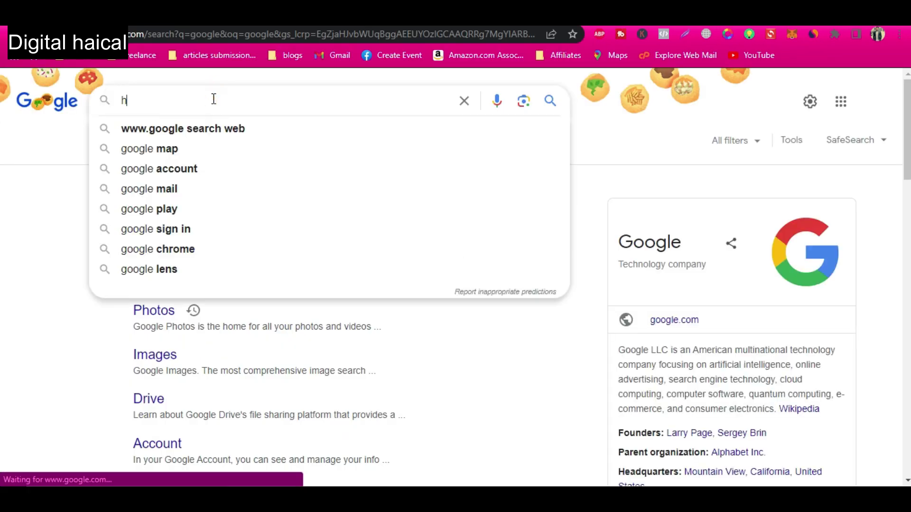
{"action": "type", "text": "ow to"}
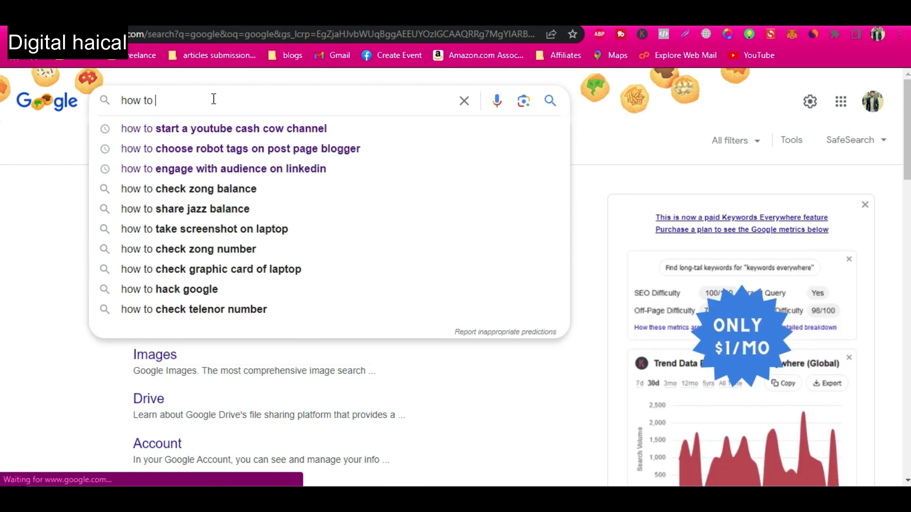
{"action": "type", "text": " lose"}
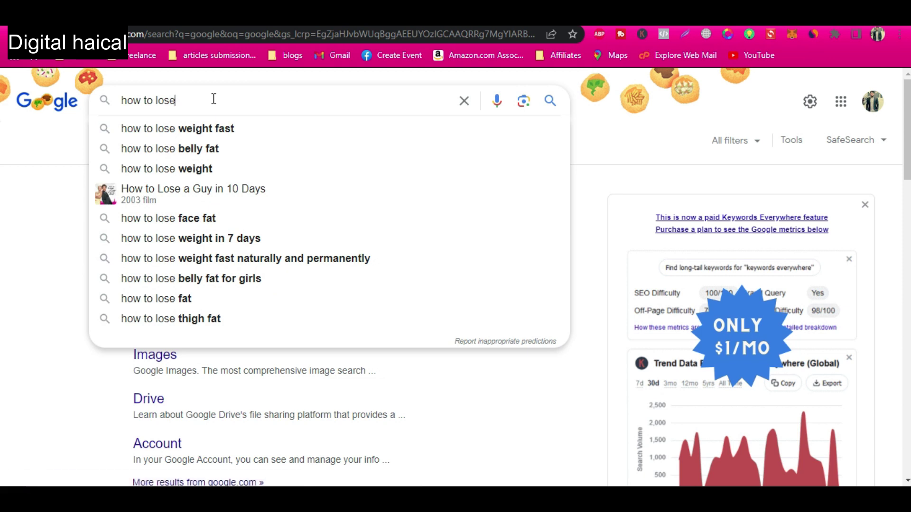
{"action": "key", "text": "Down"}
{"action": "type", "text": "fitne"}
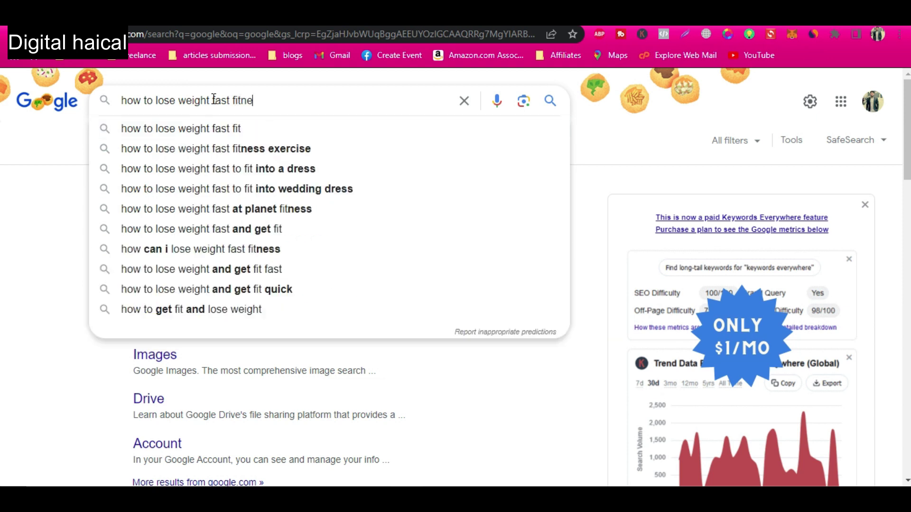
{"action": "type", "text": "ss tips"}
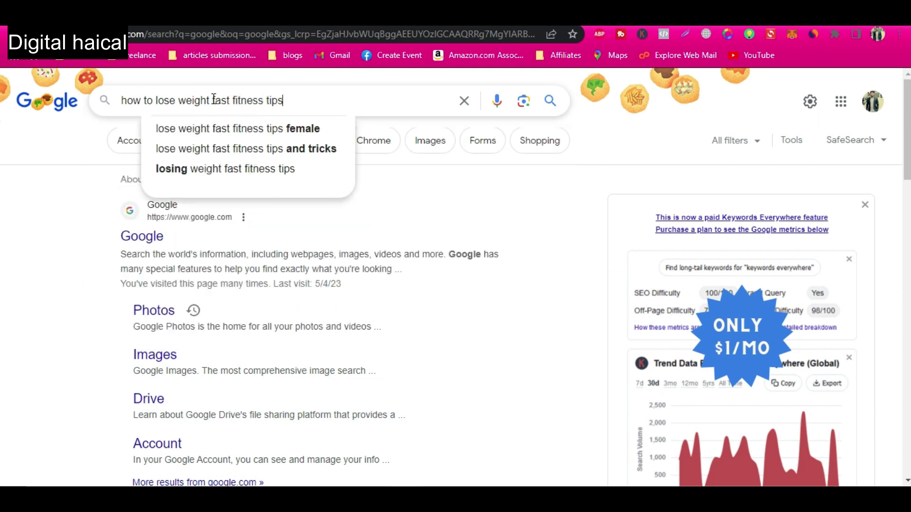
{"action": "key", "text": "Return"}
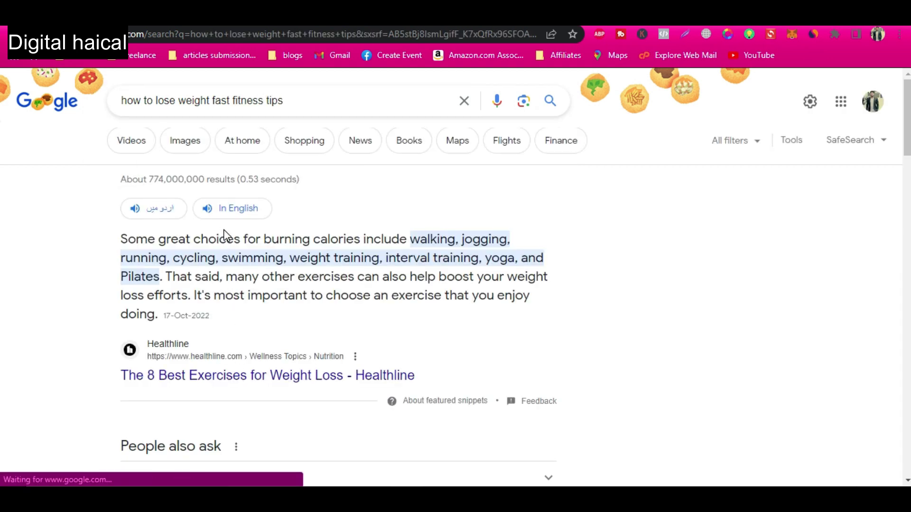
Examine the titles and description snippets of the weight-loss search results.
{"action": "scroll", "coordinate": [244, 320], "scroll_direction": "down", "scroll_amount": 6}
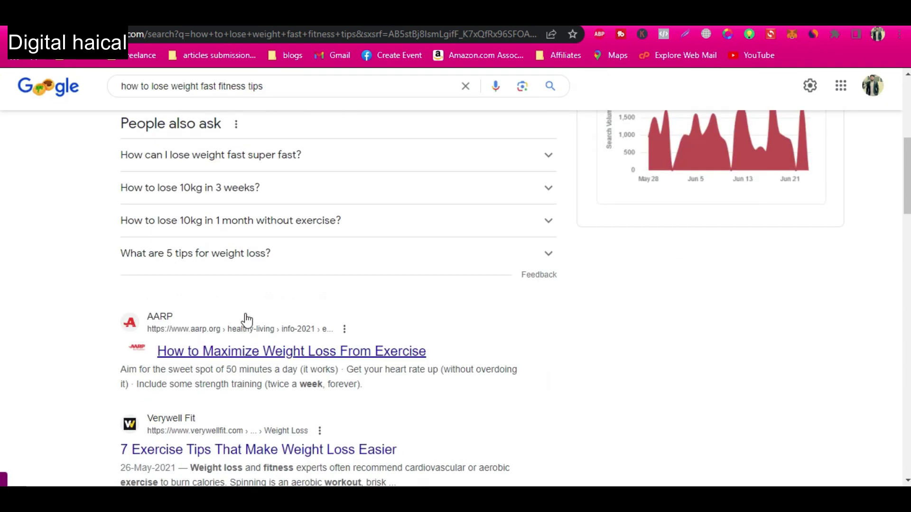
{"action": "scroll", "coordinate": [247, 321], "scroll_direction": "down", "scroll_amount": 8}
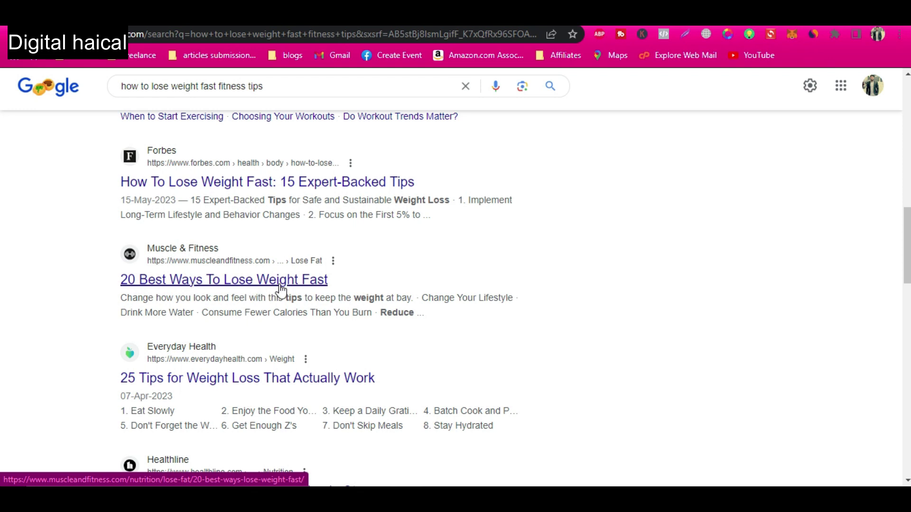
{"action": "scroll", "coordinate": [281, 290], "scroll_direction": "up", "scroll_amount": 2}
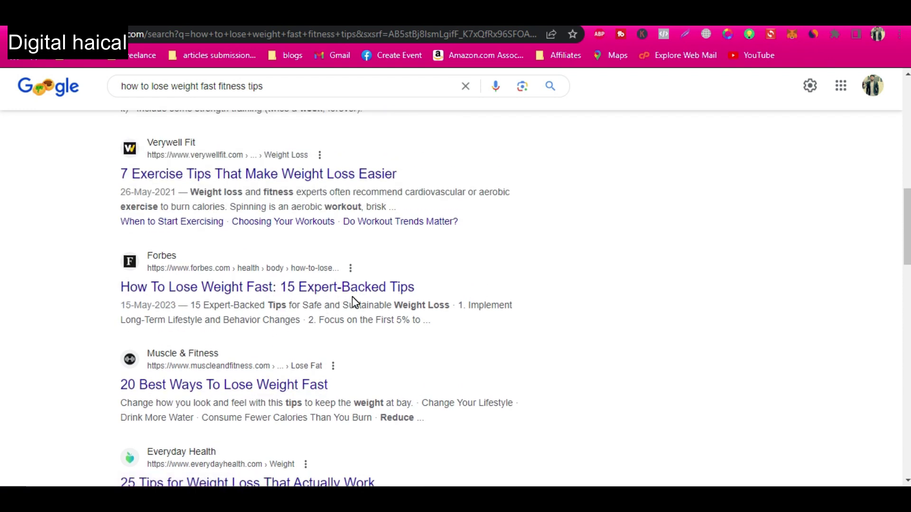
{"action": "scroll", "coordinate": [377, 309], "scroll_direction": "up", "scroll_amount": 1}
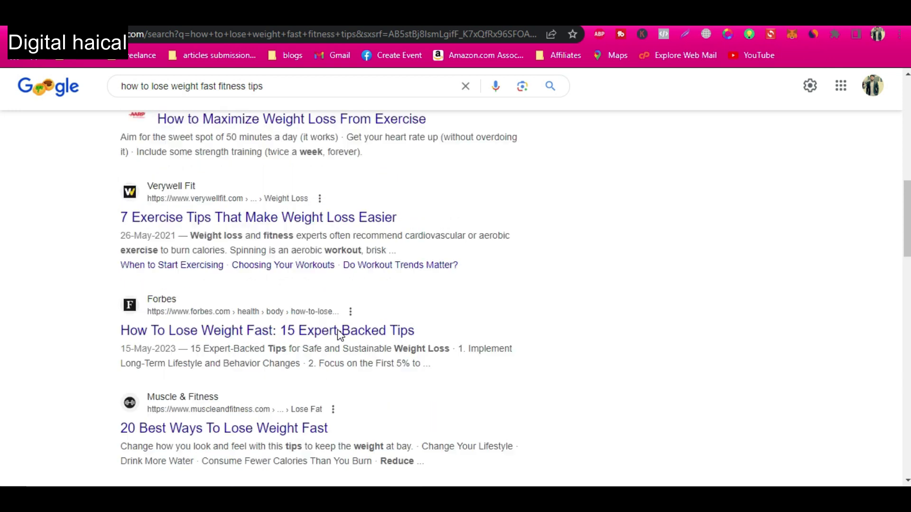
{"action": "scroll", "coordinate": [351, 323], "scroll_direction": "down", "scroll_amount": 7}
{"action": "scroll", "coordinate": [337, 329], "scroll_direction": "up", "scroll_amount": 6}
{"action": "scroll", "coordinate": [341, 334], "scroll_direction": "up", "scroll_amount": 4}
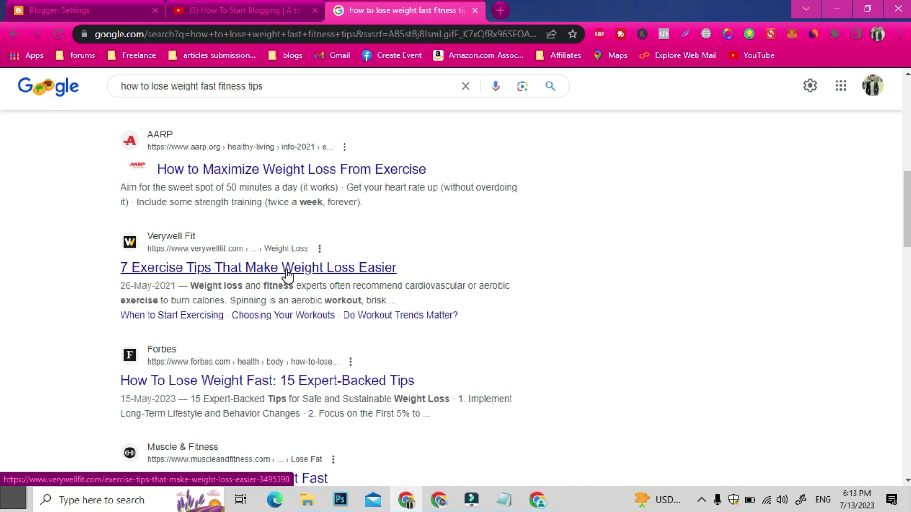
Examine the remaining search results and the related searches for weight-loss keyword ideas.
{"action": "scroll", "coordinate": [291, 348], "scroll_direction": "down", "scroll_amount": 10}
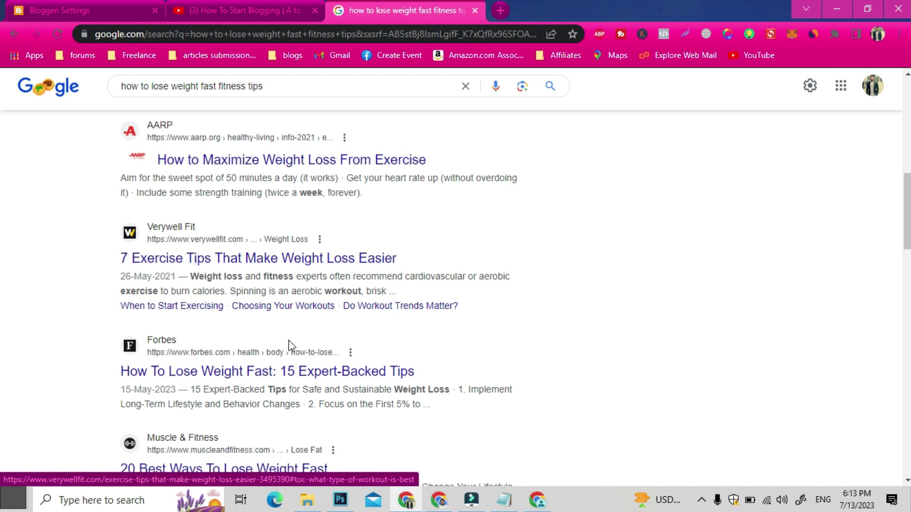
{"action": "scroll", "coordinate": [291, 347], "scroll_direction": "down", "scroll_amount": 2}
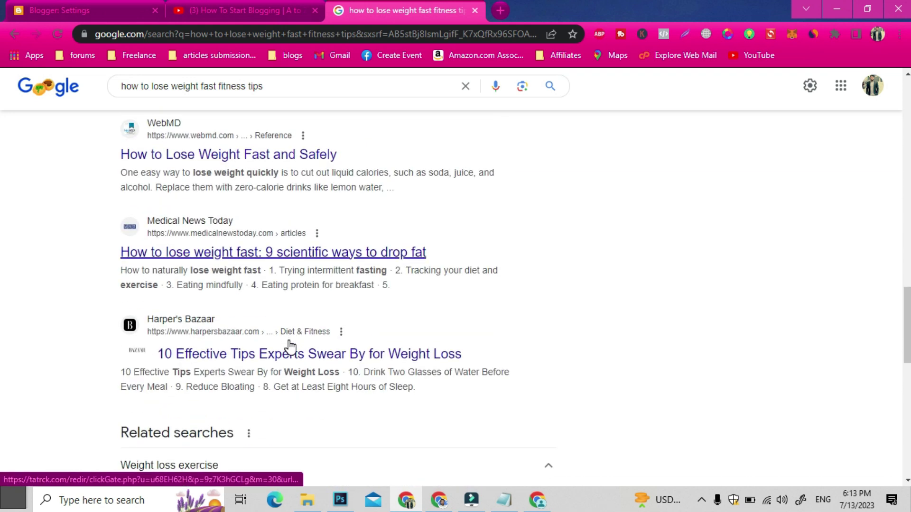
{"action": "scroll", "coordinate": [290, 348], "scroll_direction": "down", "scroll_amount": 3}
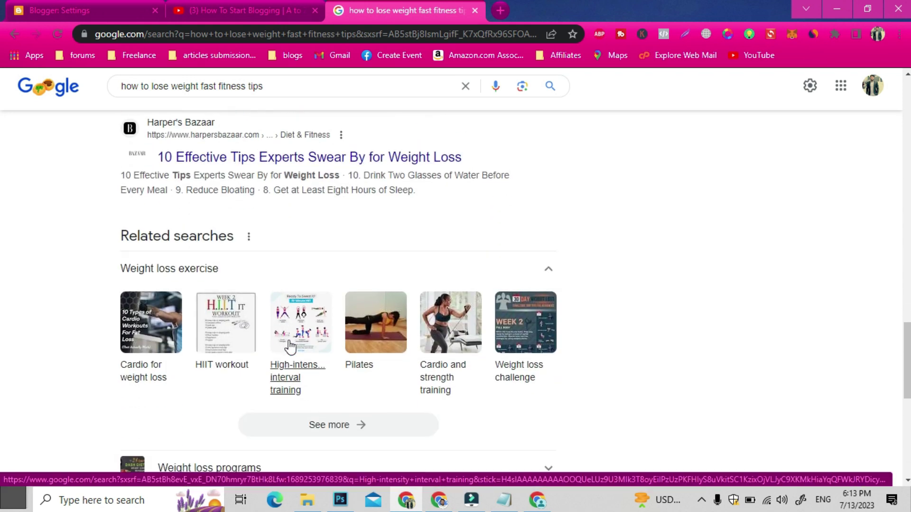
{"action": "scroll", "coordinate": [290, 347], "scroll_direction": "down", "scroll_amount": 3}
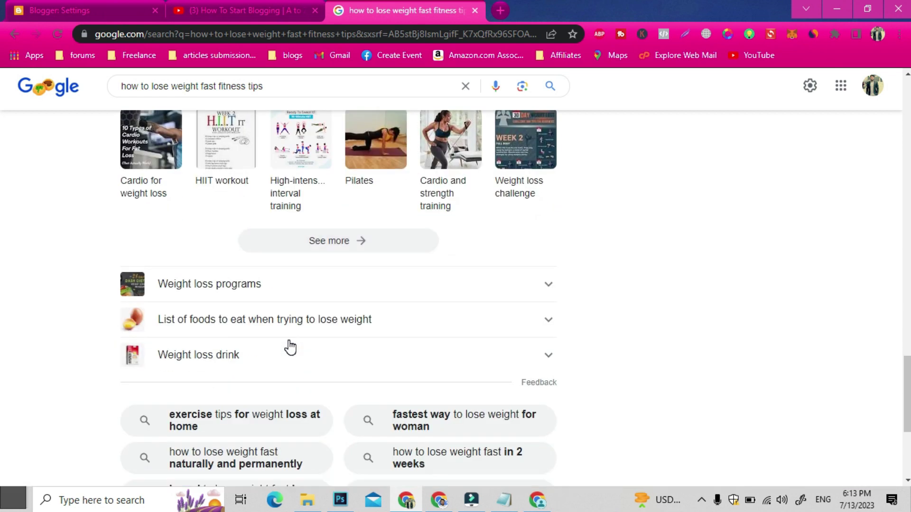
{"action": "scroll", "coordinate": [291, 348], "scroll_direction": "down", "scroll_amount": 2}
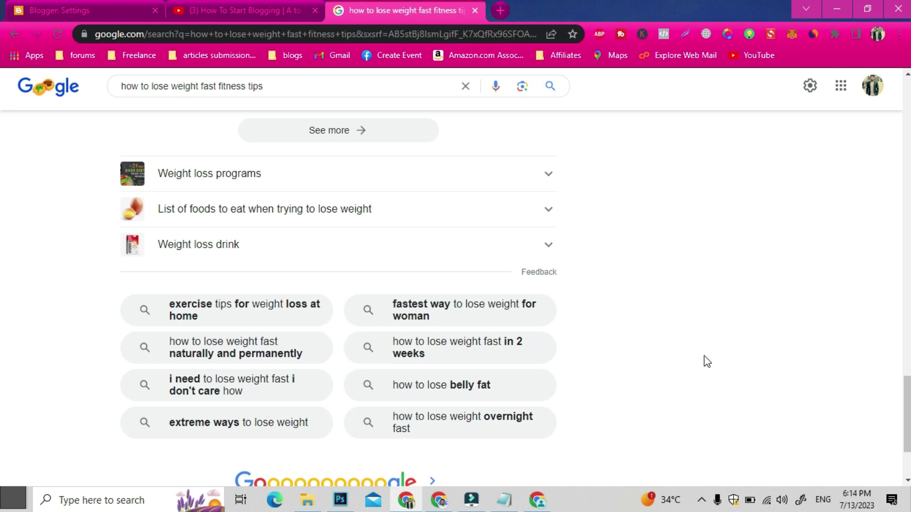
{"action": "scroll", "coordinate": [707, 362], "scroll_direction": "down", "scroll_amount": 1}
{"action": "scroll", "coordinate": [707, 361], "scroll_direction": "up", "scroll_amount": 1}
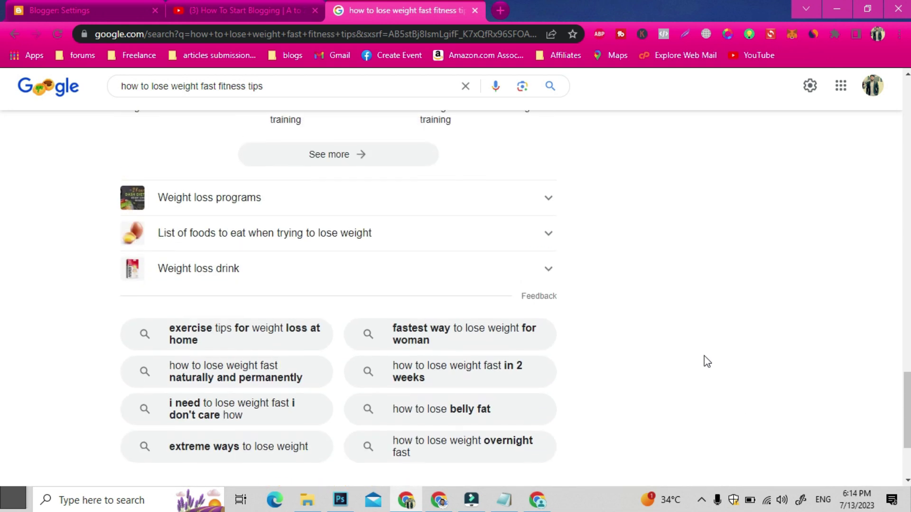
{"action": "scroll", "coordinate": [707, 362], "scroll_direction": "up", "scroll_amount": 1}
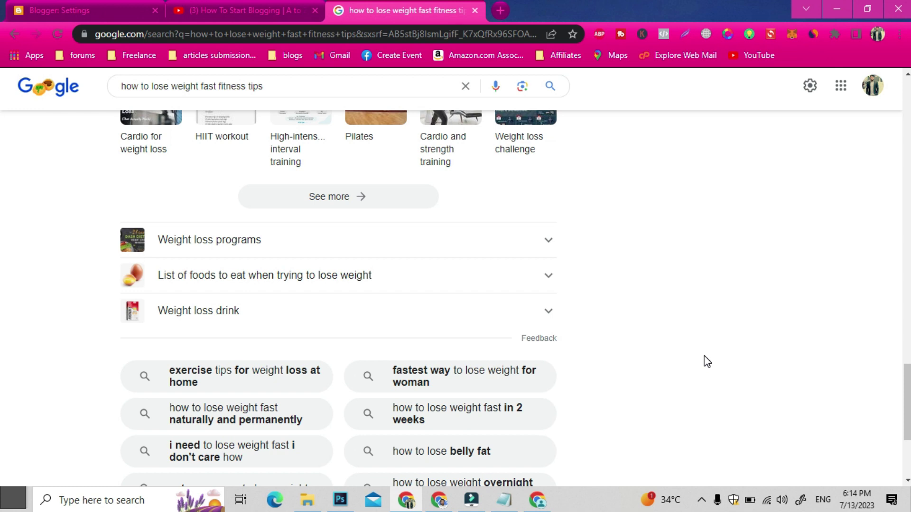
{"action": "scroll", "coordinate": [519, 227], "scroll_direction": "up", "scroll_amount": 10}
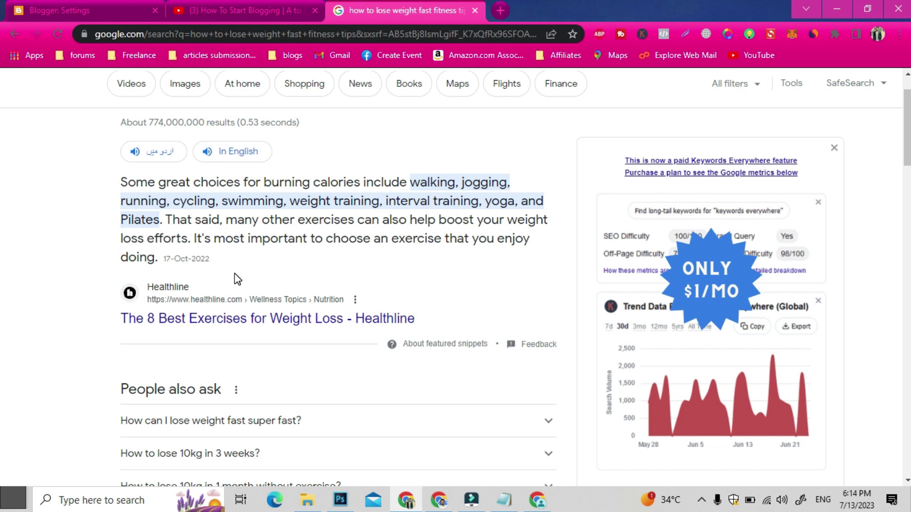
{"action": "scroll", "coordinate": [234, 273], "scroll_direction": "down", "scroll_amount": 10}
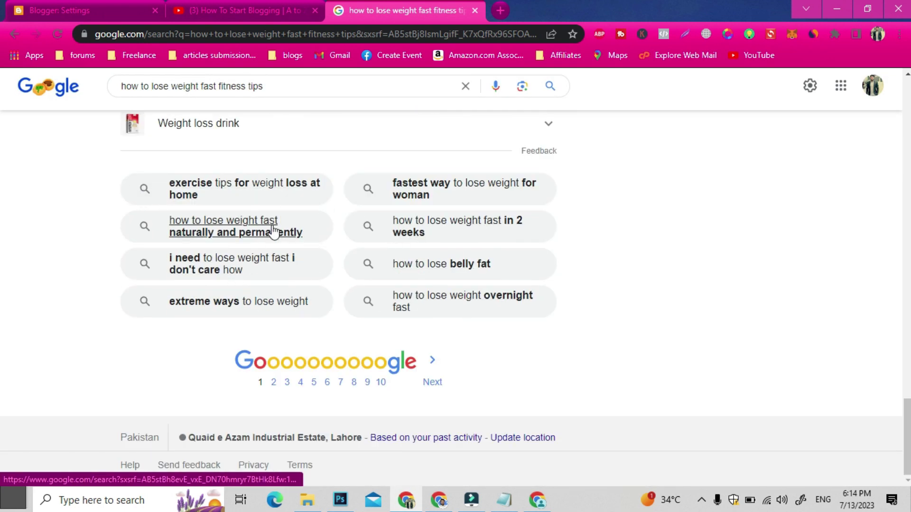
Switch back to the Blogger settings and read through the blog description in its edit dialog.
{"action": "left_click", "coordinate": [87, 5]}
{"action": "left_click", "coordinate": [381, 262]}
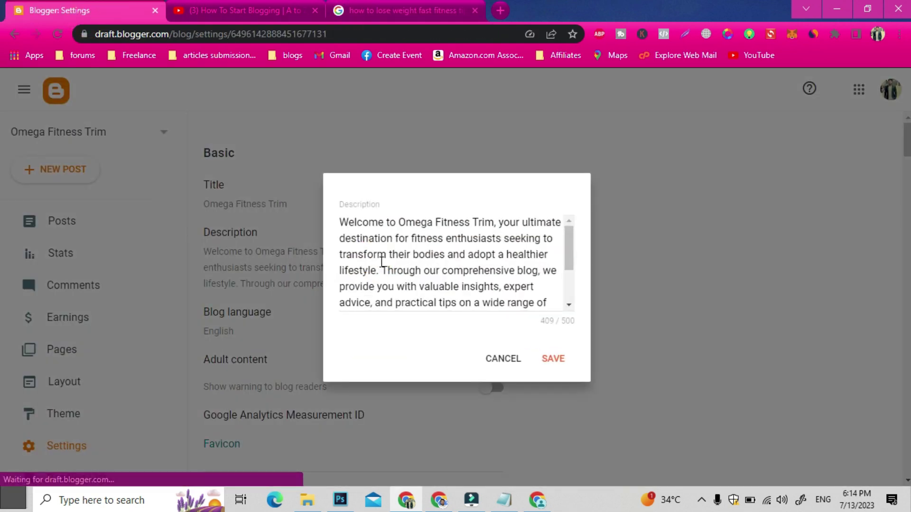
{"action": "scroll", "coordinate": [482, 272], "scroll_direction": "down", "scroll_amount": 2}
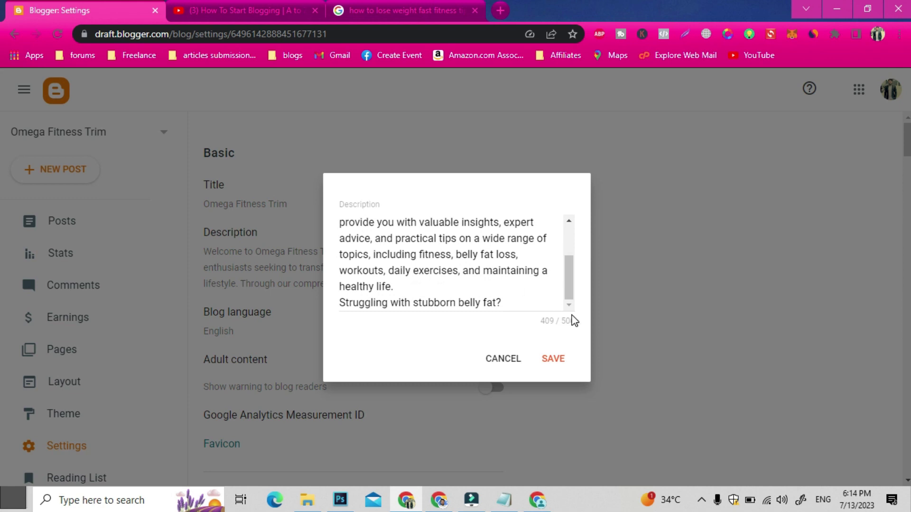
{"action": "scroll", "coordinate": [443, 271], "scroll_direction": "up", "scroll_amount": 2}
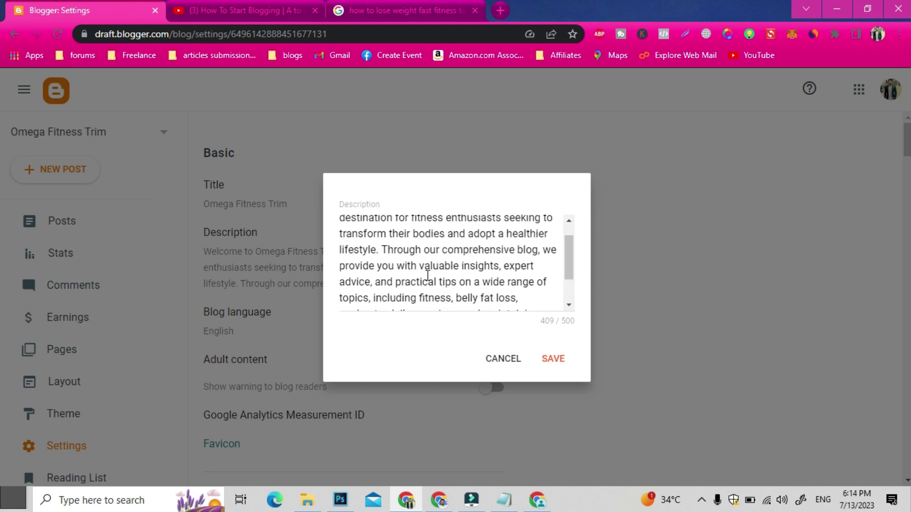
{"action": "left_click_drag", "start_coordinate": [428, 282], "coordinate": [399, 251]}
{"action": "left_click", "coordinate": [399, 251]}
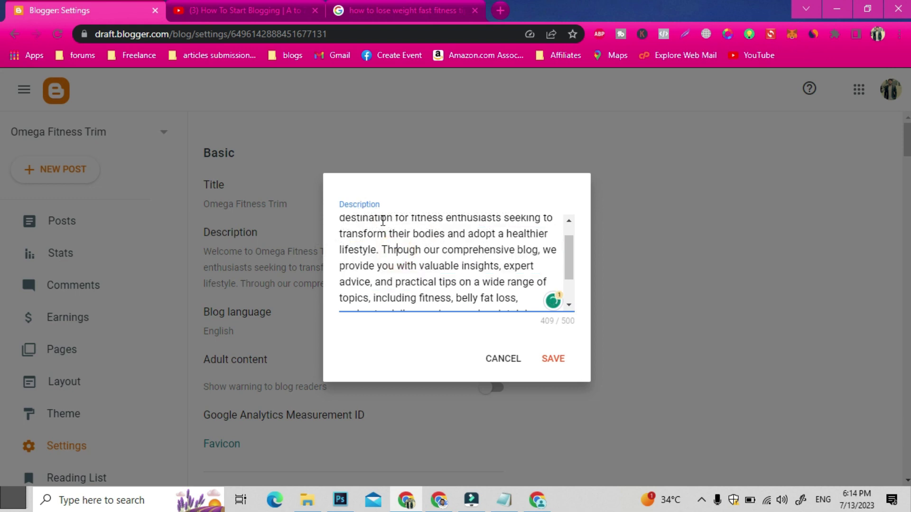
Return to the Google results and search for "raka logics".
{"action": "left_click", "coordinate": [394, 2]}
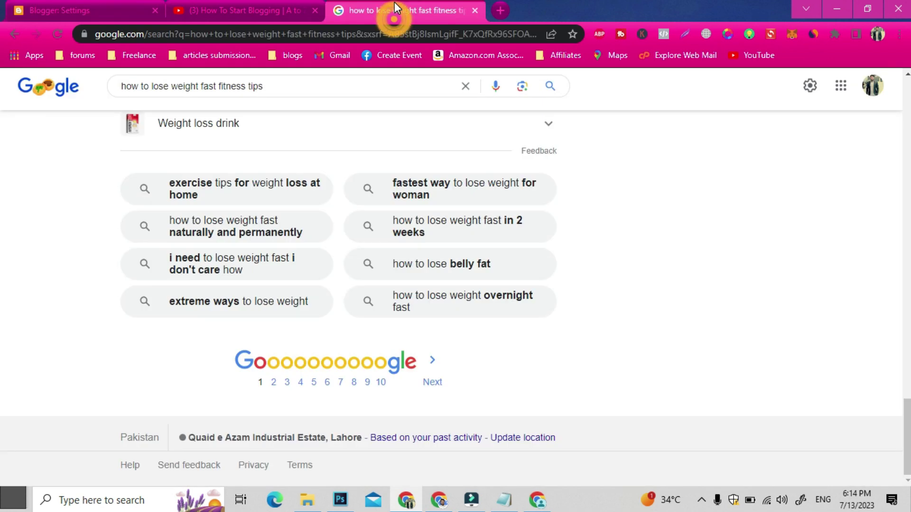
{"action": "triple_click", "coordinate": [331, 87]}
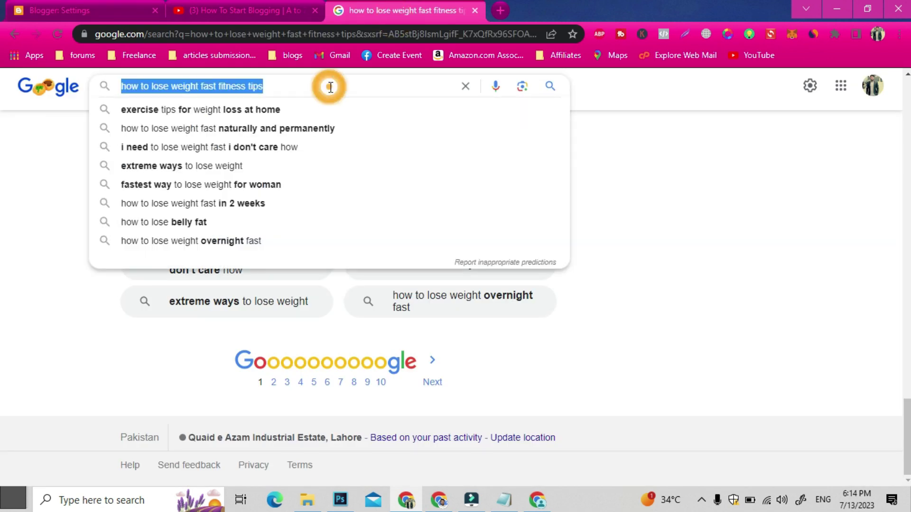
{"action": "type", "text": "raka"}
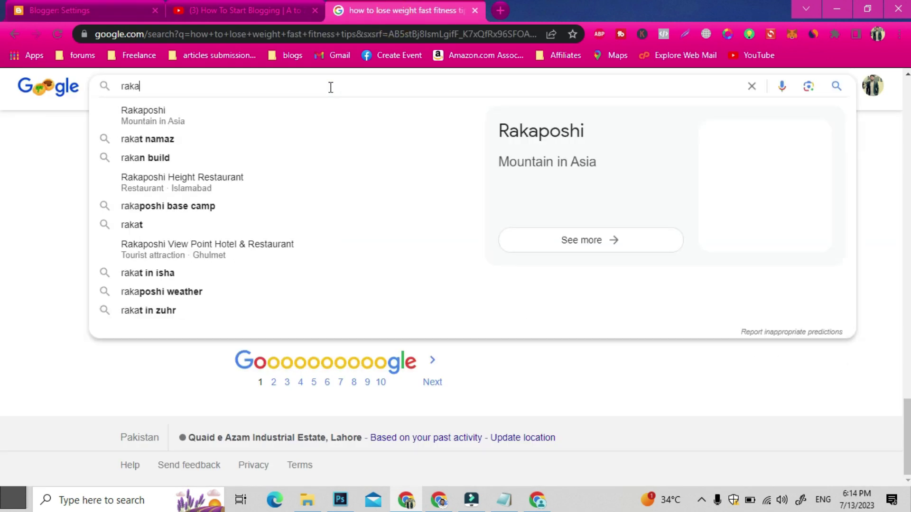
{"action": "type", "text": " logics"}
{"action": "key", "text": "Return"}
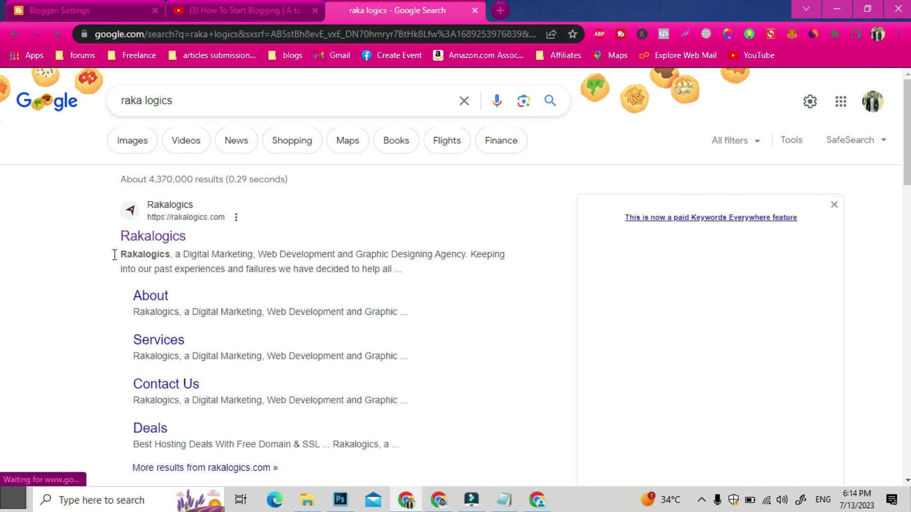
Close the blog description dialog and compare the blog's title and description with the main Rakalogics search result.
{"action": "left_click", "coordinate": [64, 7]}
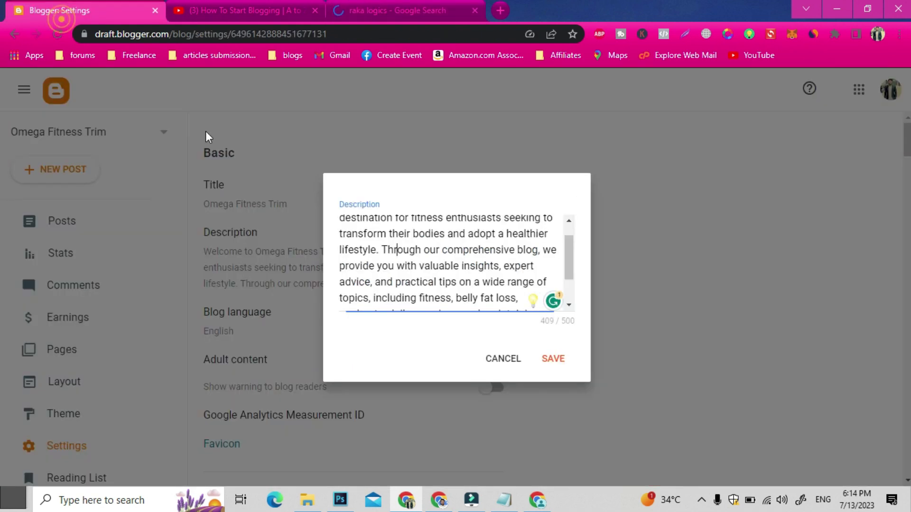
{"action": "left_click", "coordinate": [244, 215]}
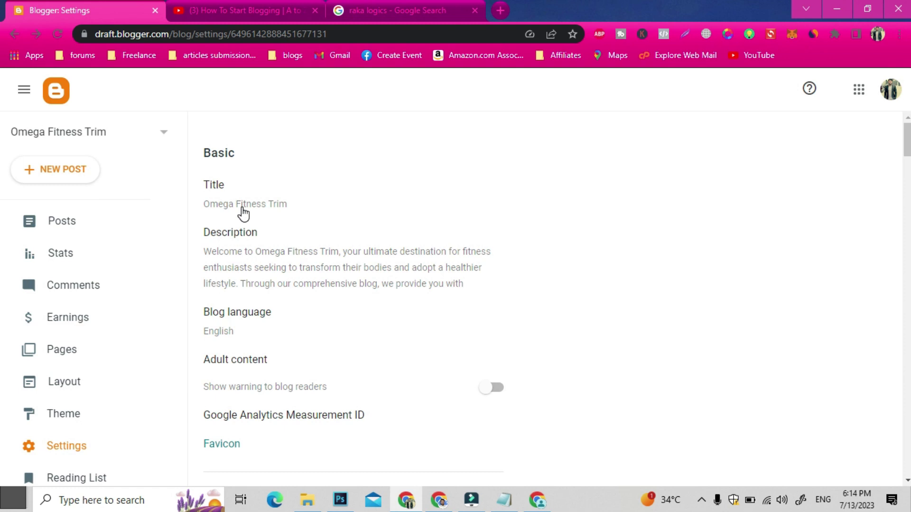
{"action": "left_click", "coordinate": [463, 7]}
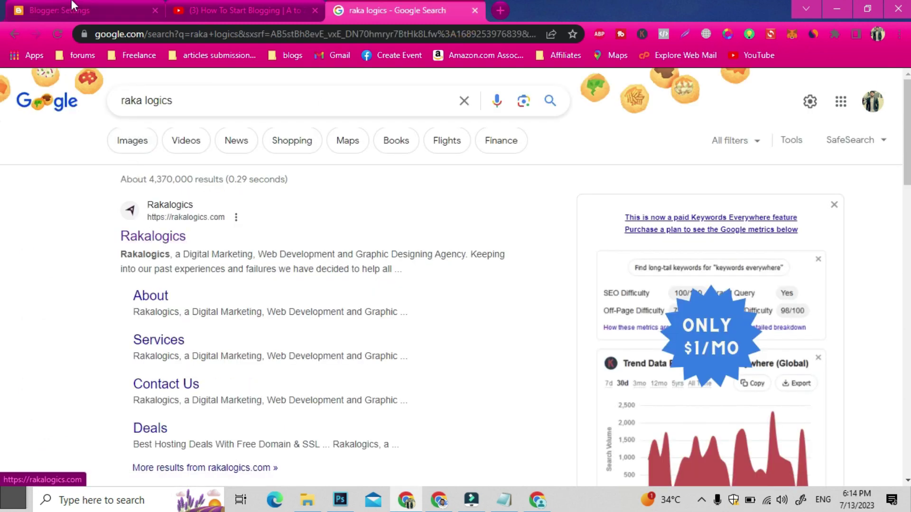
{"action": "left_click", "coordinate": [44, 11]}
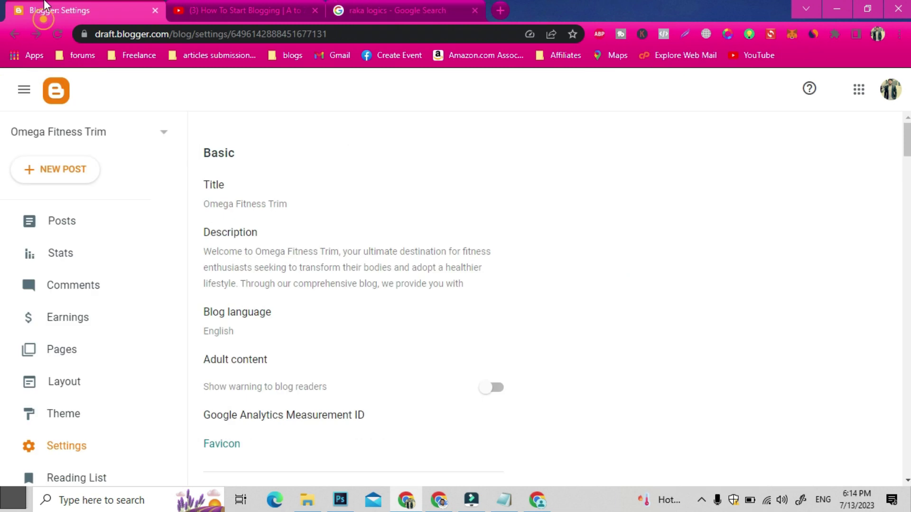
{"action": "left_click_drag", "start_coordinate": [219, 270], "coordinate": [319, 266]}
{"action": "left_click", "coordinate": [371, 6]}
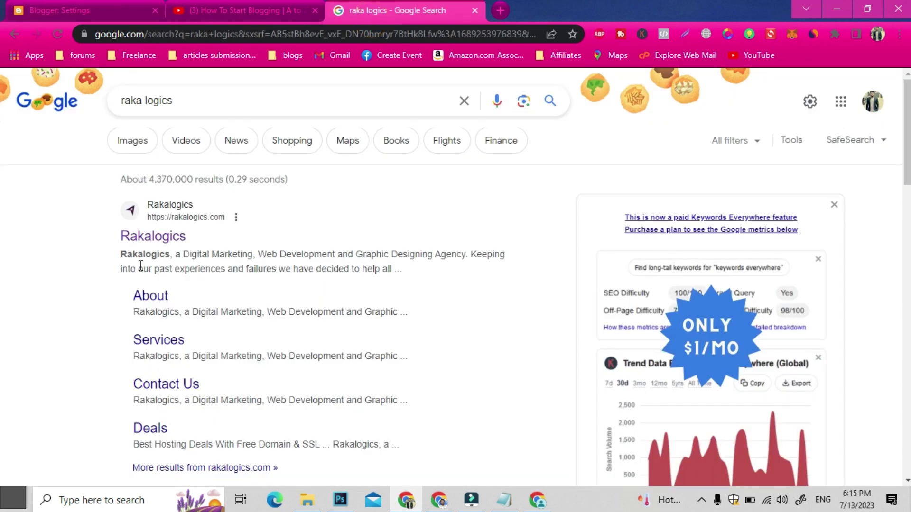
{"action": "left_click_drag", "start_coordinate": [105, 266], "coordinate": [236, 142]}
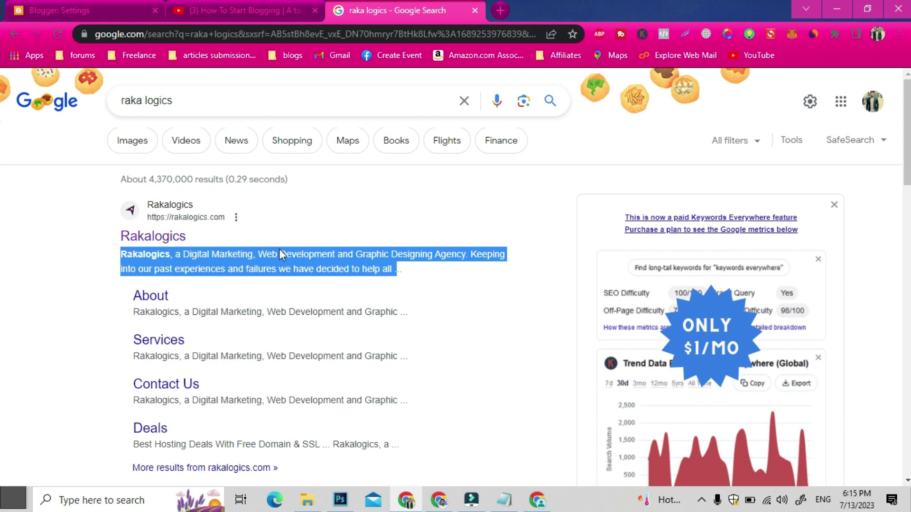
{"action": "left_click", "coordinate": [126, 297]}
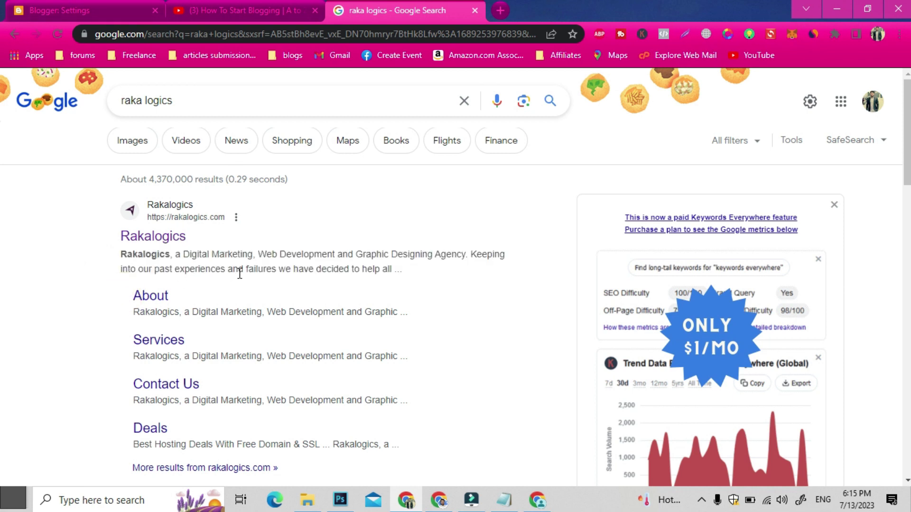
Review the full blog description against the Rakalogics search snippets, and close the description dialog without saving.
{"action": "left_click", "coordinate": [72, 12]}
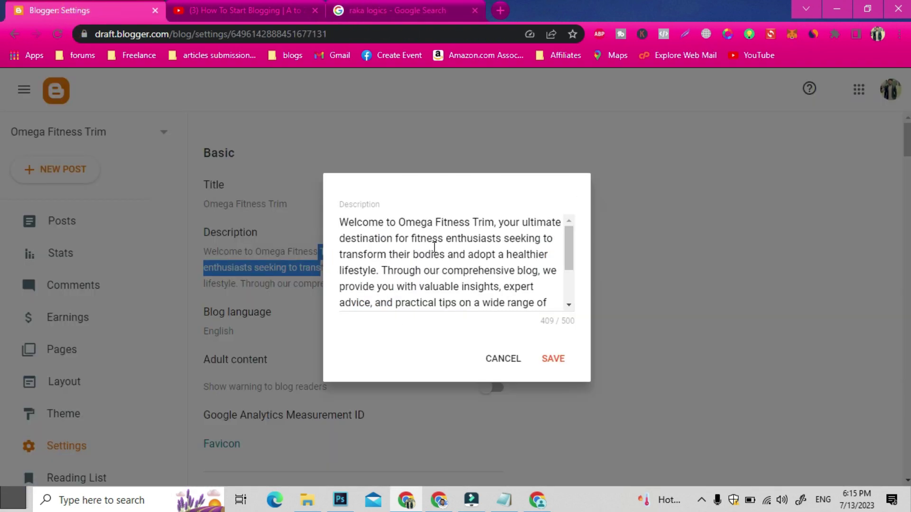
{"action": "scroll", "coordinate": [434, 247], "scroll_direction": "down", "scroll_amount": 3}
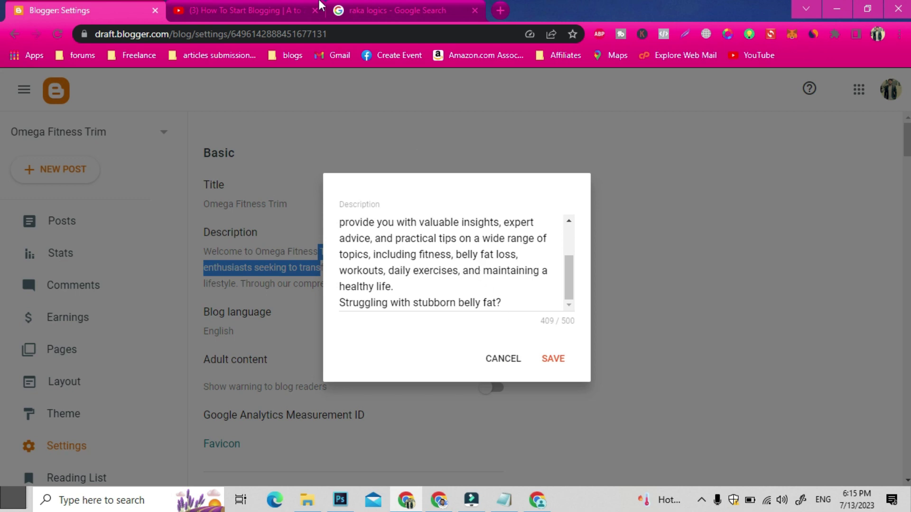
{"action": "left_click", "coordinate": [306, 10]}
{"action": "left_click", "coordinate": [361, 10]}
{"action": "scroll", "coordinate": [287, 386], "scroll_direction": "down", "scroll_amount": 2}
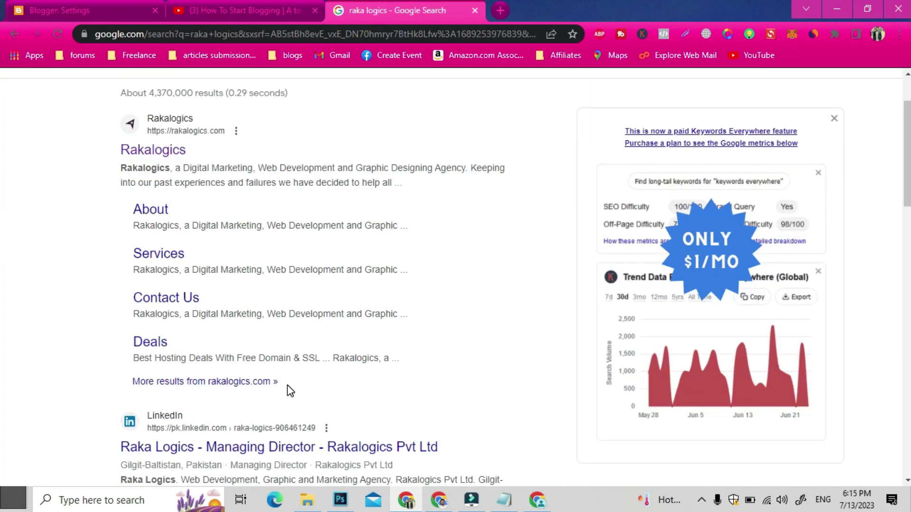
{"action": "scroll", "coordinate": [283, 379], "scroll_direction": "up", "scroll_amount": 2}
{"action": "left_click", "coordinate": [46, 7]}
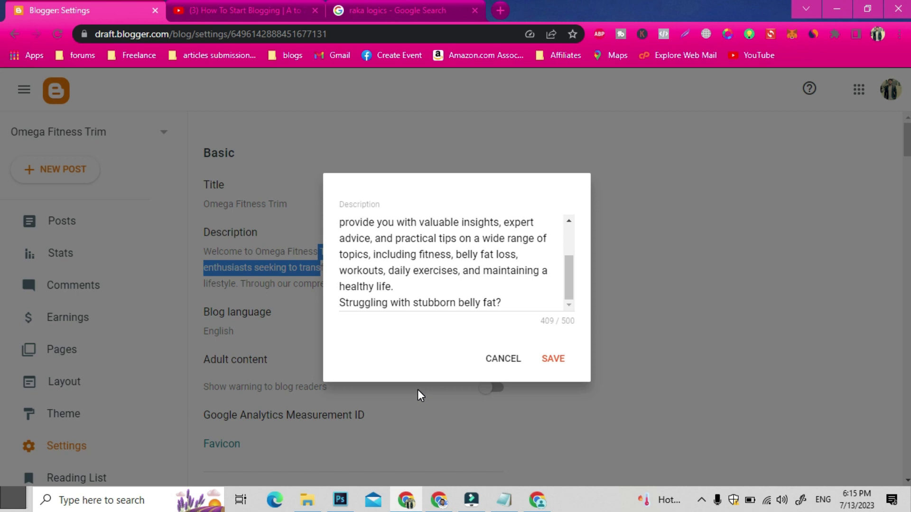
{"action": "left_click", "coordinate": [492, 365]}
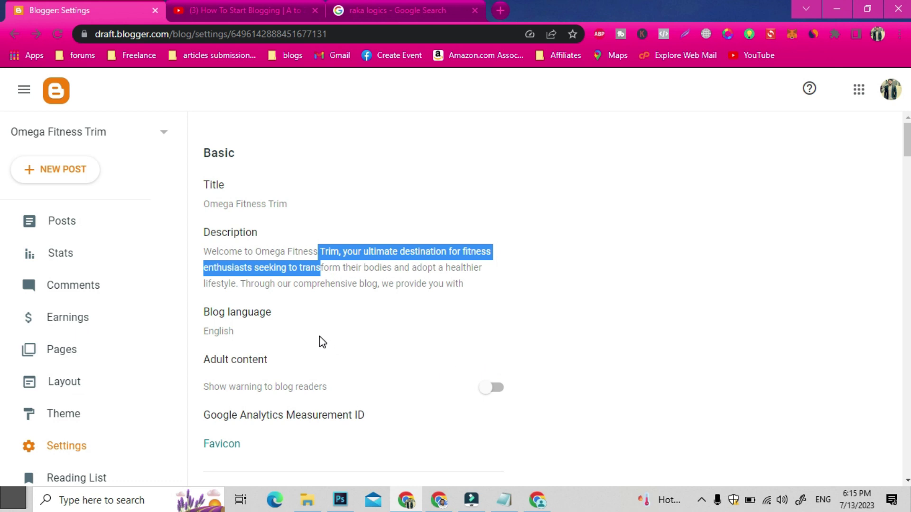
Open the favicon configuration page from the Basic settings, and close it without uploading a file.
{"action": "scroll", "coordinate": [232, 320], "scroll_direction": "down", "scroll_amount": 2}
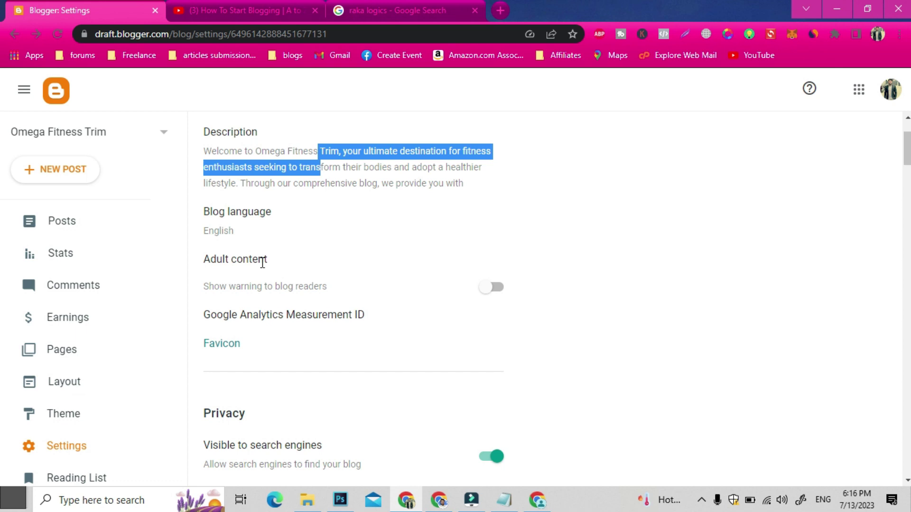
{"action": "scroll", "coordinate": [291, 347], "scroll_direction": "down", "scroll_amount": 2}
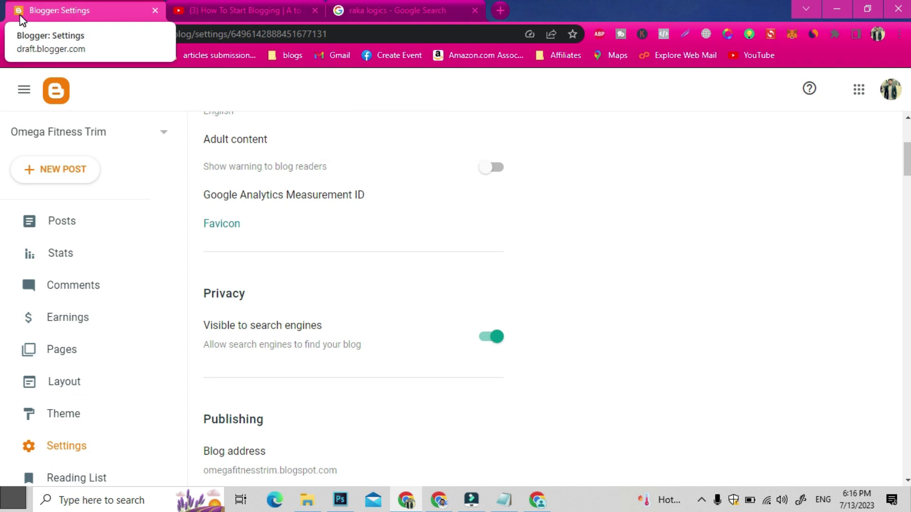
{"action": "left_click", "coordinate": [218, 224]}
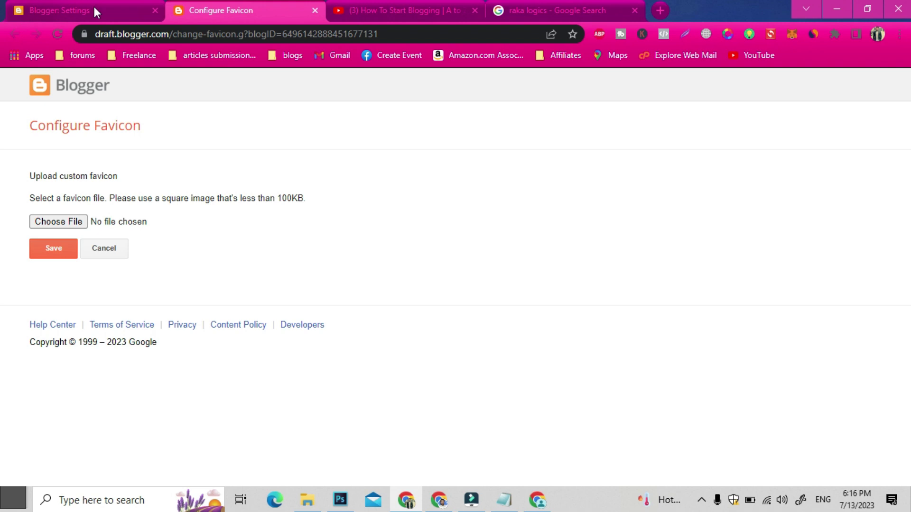
{"action": "left_click", "coordinate": [315, 10]}
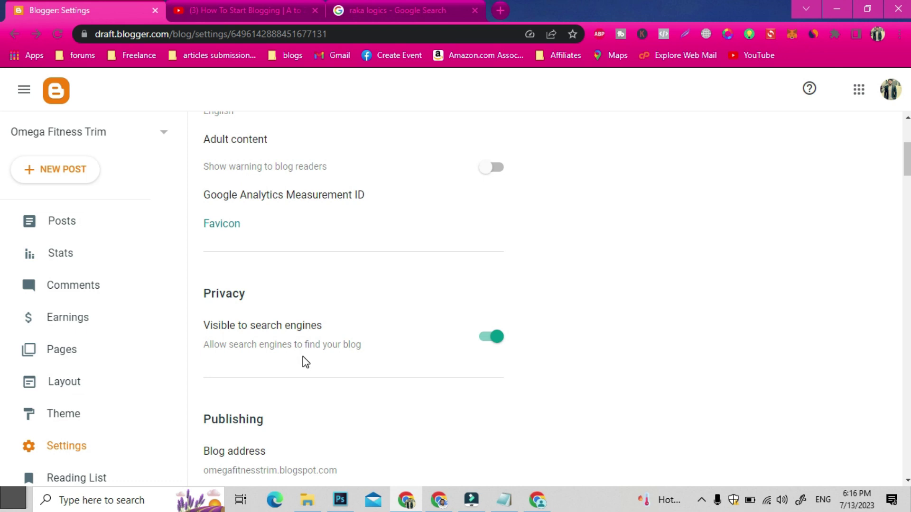
Review the Privacy and Publishing settings, view the live blog in a new tab, and return to the settings.
{"action": "scroll", "coordinate": [303, 362], "scroll_direction": "down", "scroll_amount": 3}
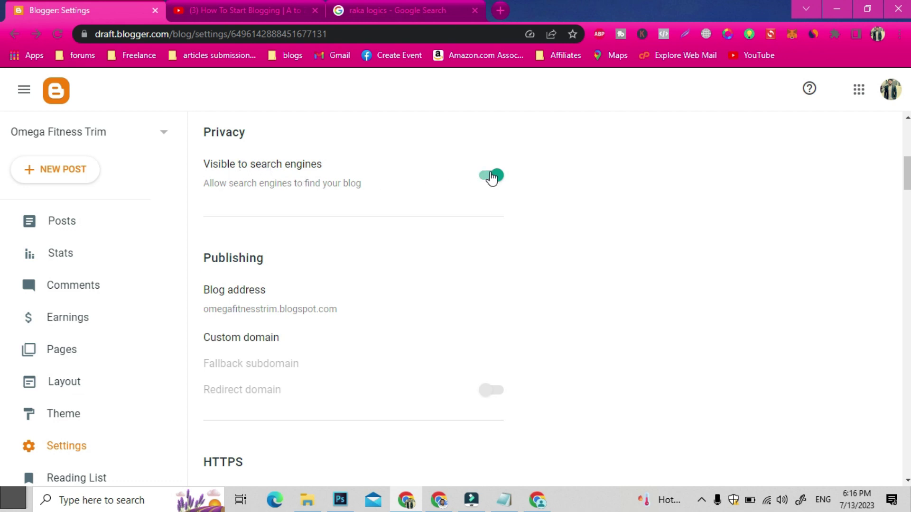
{"action": "scroll", "coordinate": [330, 319], "scroll_direction": "down", "scroll_amount": 2}
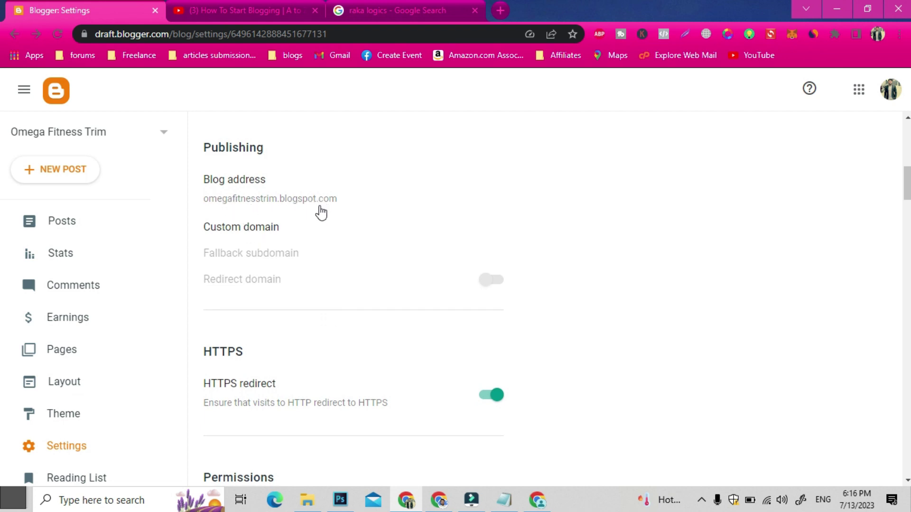
{"action": "scroll", "coordinate": [128, 404], "scroll_direction": "down", "scroll_amount": 2}
{"action": "left_click", "coordinate": [73, 434]}
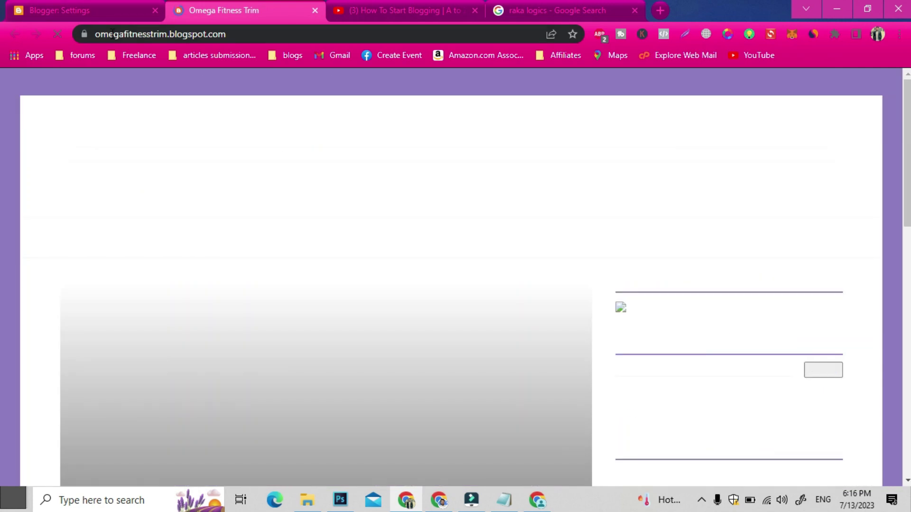
{"action": "left_click", "coordinate": [99, 10]}
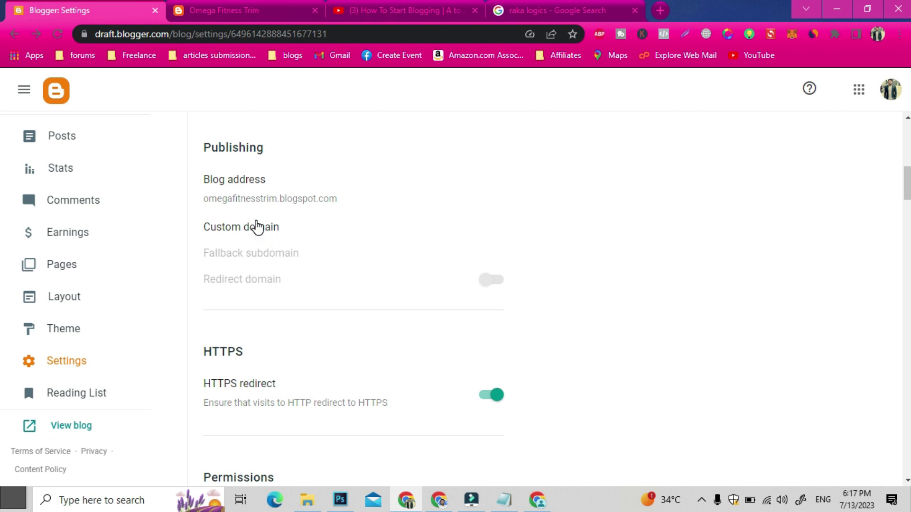
Review the HTTPS redirect setting, checking the Rakalogics search result and the live blog's secure address for comparison.
{"action": "scroll", "coordinate": [252, 298], "scroll_direction": "down", "scroll_amount": 2}
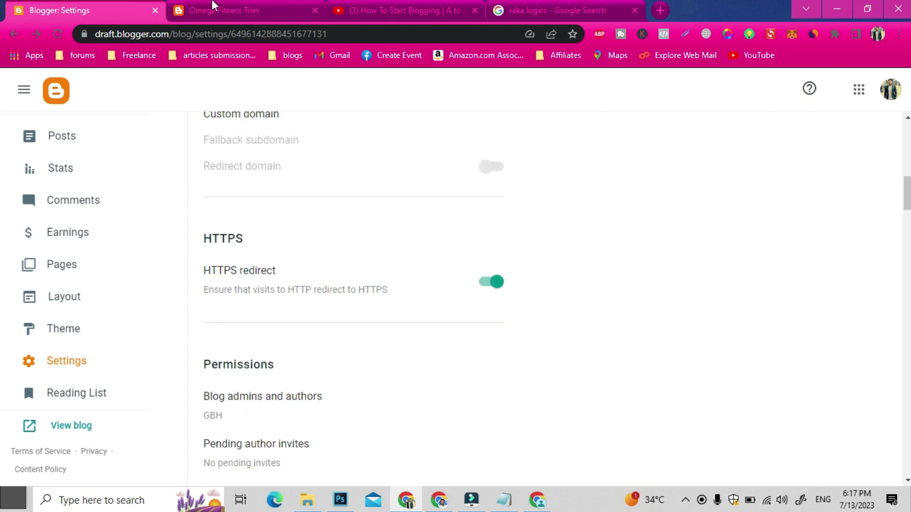
{"action": "left_click", "coordinate": [558, 6]}
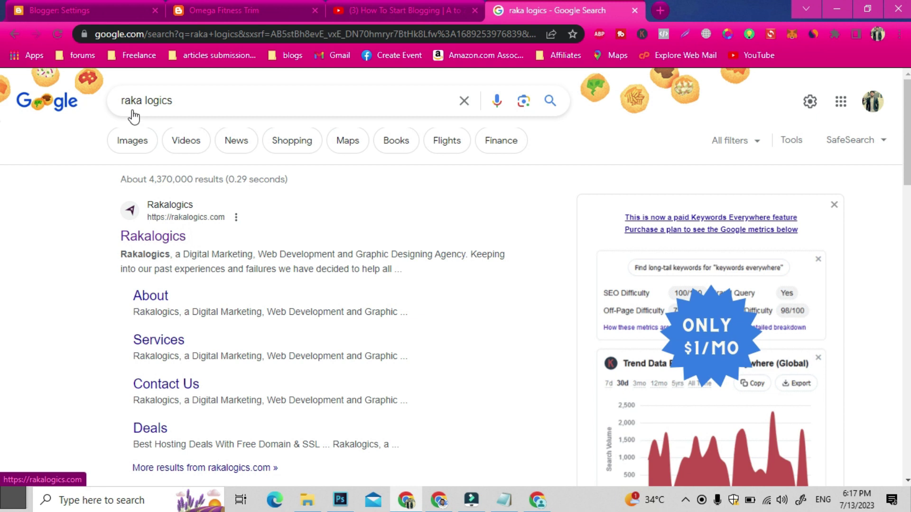
{"action": "left_click", "coordinate": [107, 11]}
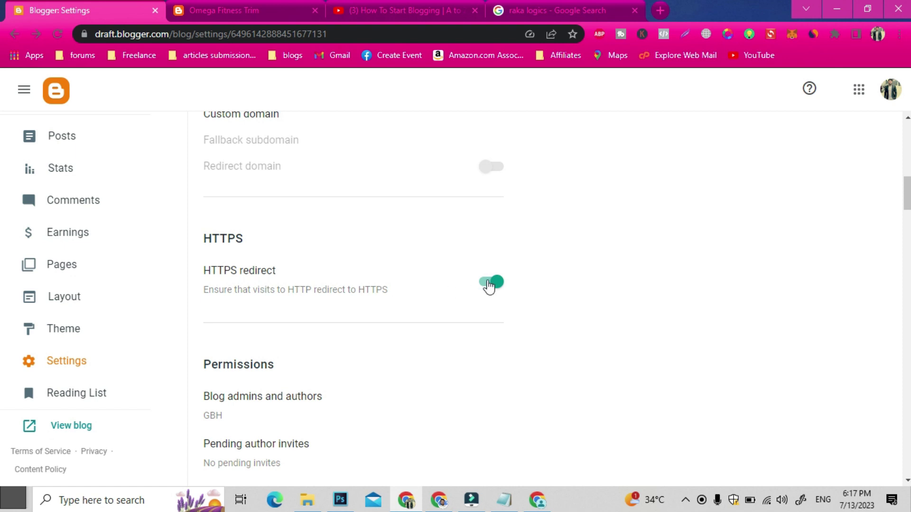
{"action": "left_click", "coordinate": [178, 5]}
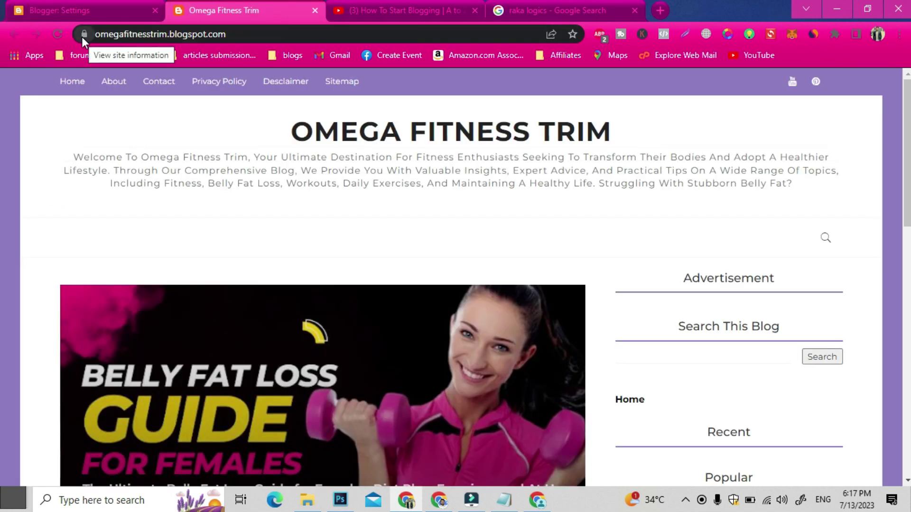
{"action": "left_click", "coordinate": [76, 10]}
View the blog admins and authors under Permissions, and close the dialog without saving.
{"action": "scroll", "coordinate": [372, 342], "scroll_direction": "down", "scroll_amount": 2}
{"action": "scroll", "coordinate": [374, 352], "scroll_direction": "down", "scroll_amount": 3}
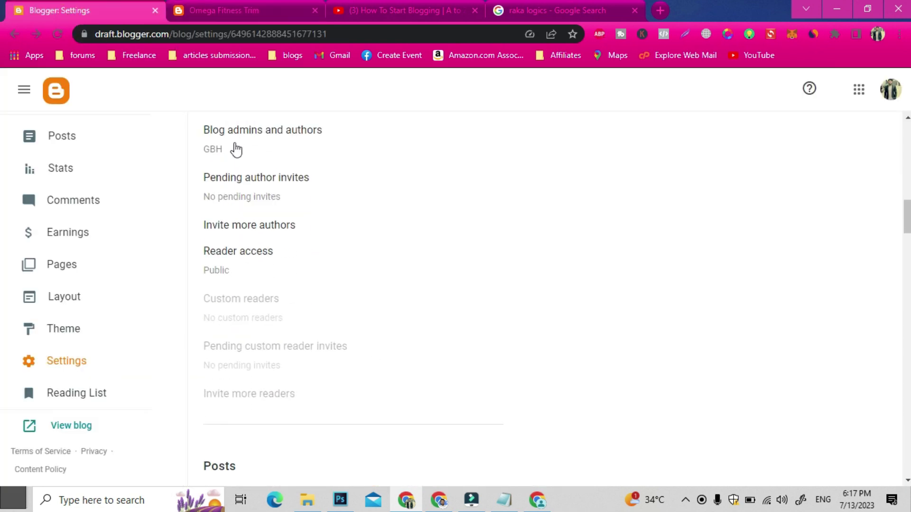
{"action": "left_click", "coordinate": [252, 143]}
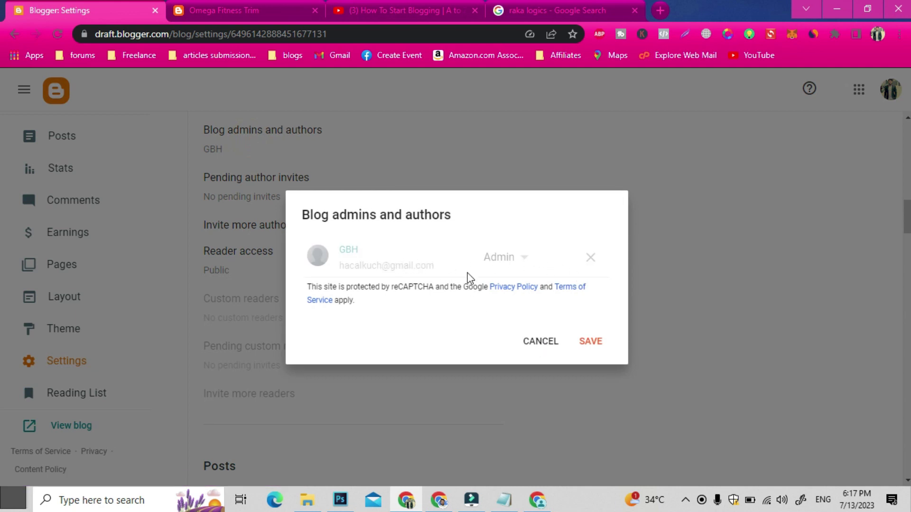
{"action": "left_click", "coordinate": [522, 343]}
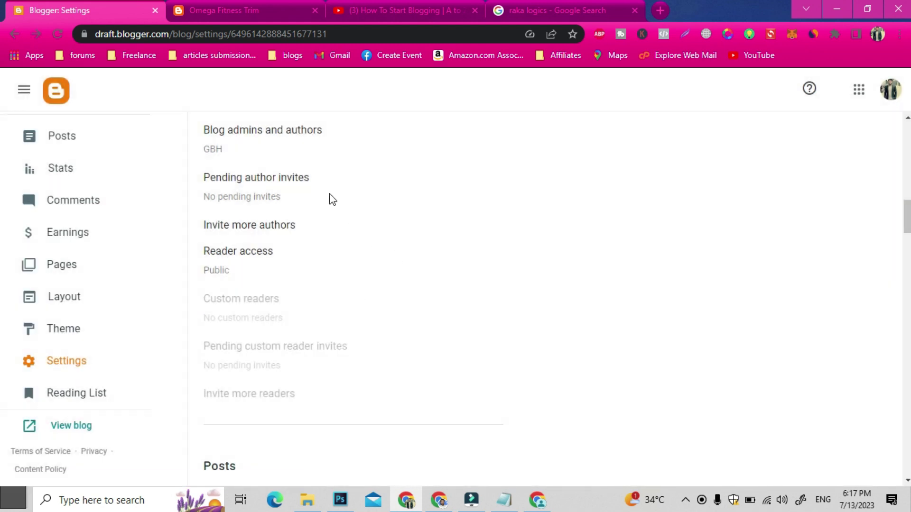
View the pending author invites and the maximum posts shown on the main page, closing both dialogs without saving.
{"action": "left_click", "coordinate": [315, 183]}
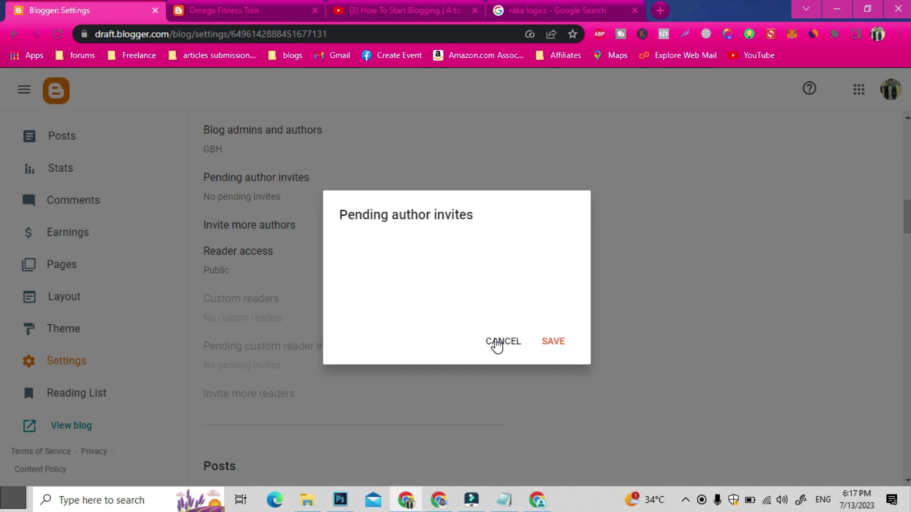
{"action": "left_click", "coordinate": [496, 344]}
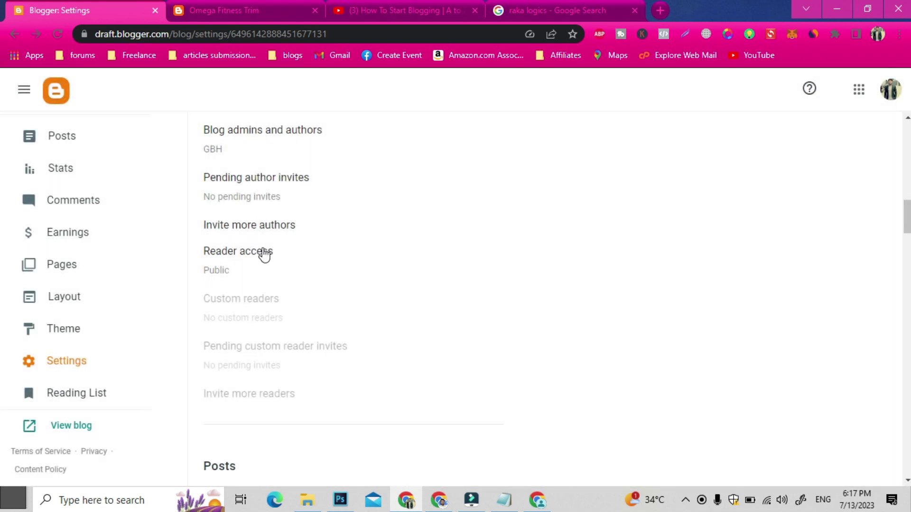
{"action": "scroll", "coordinate": [329, 358], "scroll_direction": "down", "scroll_amount": 5}
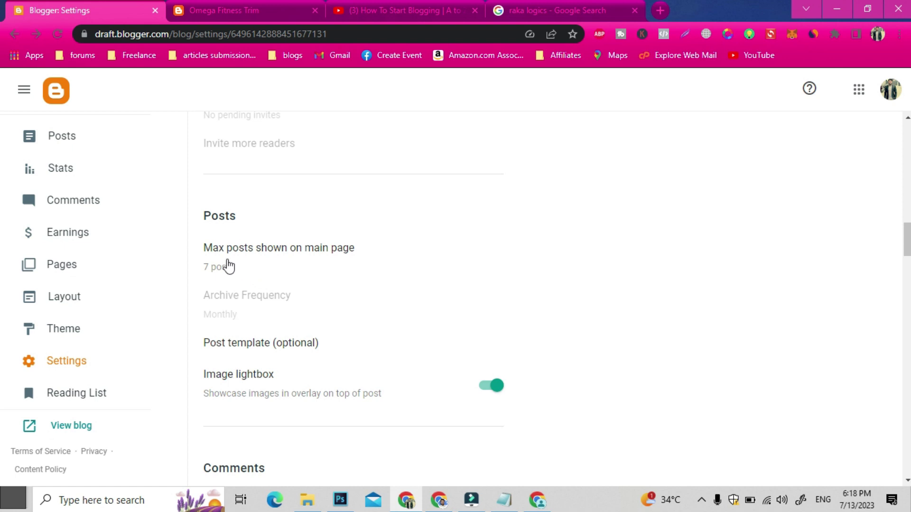
{"action": "left_click", "coordinate": [232, 256]}
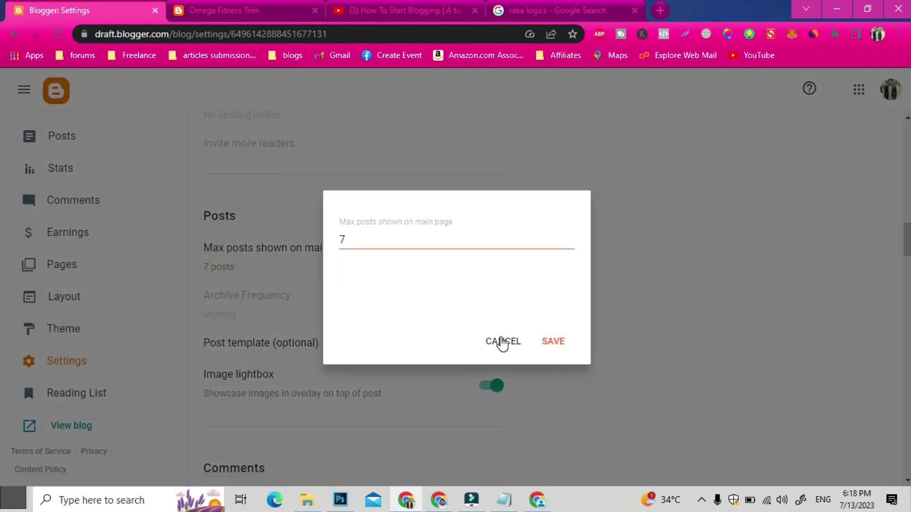
{"action": "left_click", "coordinate": [502, 343]}
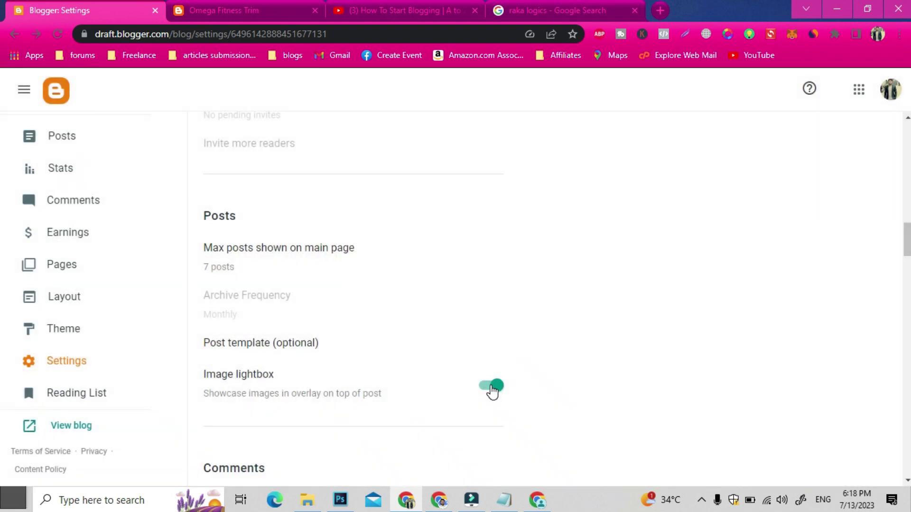
Look at the posts on the live blog's main page, and return to the Posts settings.
{"action": "left_click", "coordinate": [274, 8]}
{"action": "scroll", "coordinate": [375, 362], "scroll_direction": "down", "scroll_amount": 4}
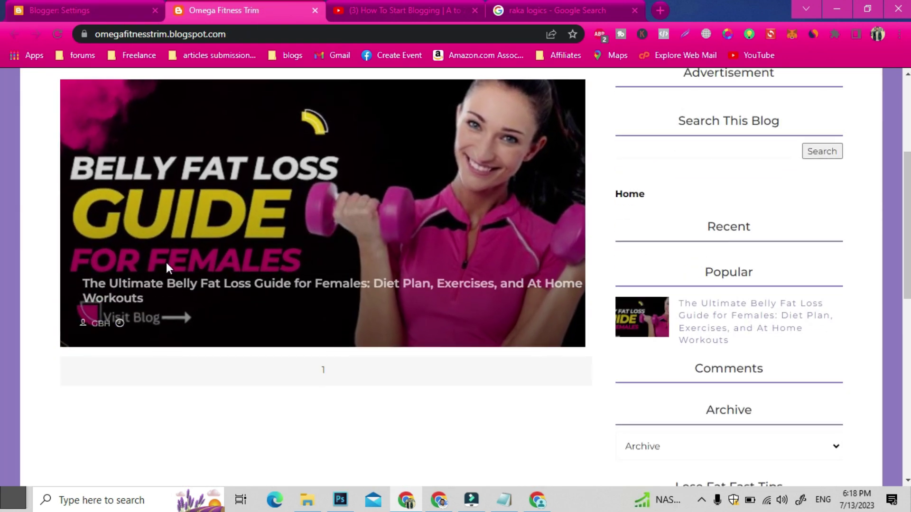
{"action": "left_click", "coordinate": [86, 7]}
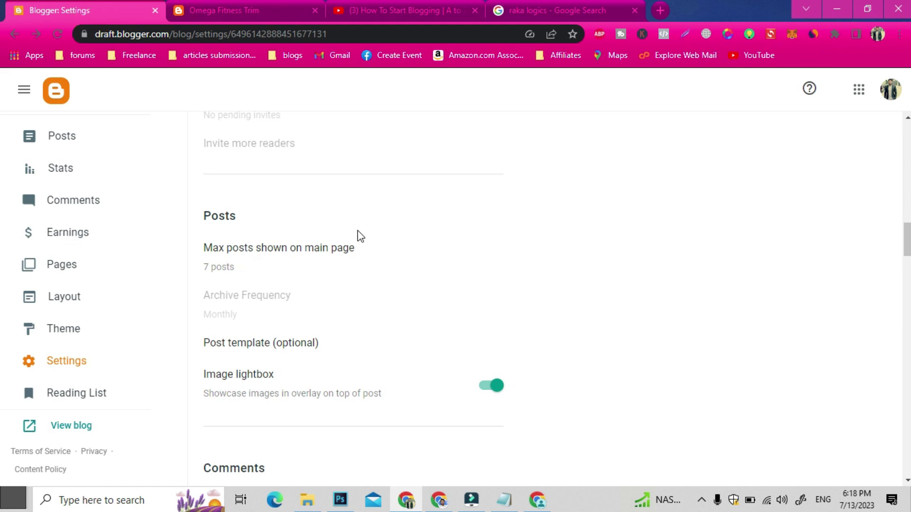
{"action": "scroll", "coordinate": [403, 338], "scroll_direction": "up", "scroll_amount": 1}
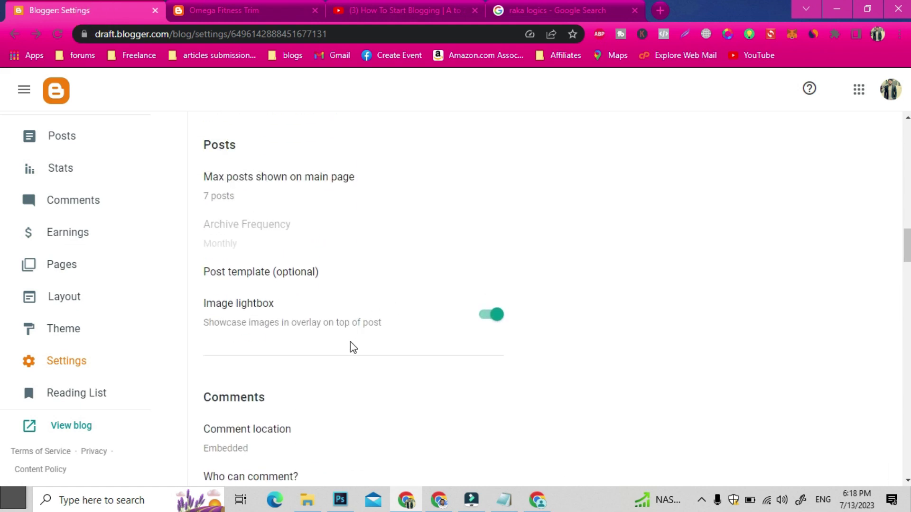
Review the comment location and who-can-comment options in the Comments settings, closing both dialogs without saving.
{"action": "scroll", "coordinate": [350, 342], "scroll_direction": "down", "scroll_amount": 4}
{"action": "left_click", "coordinate": [248, 219]}
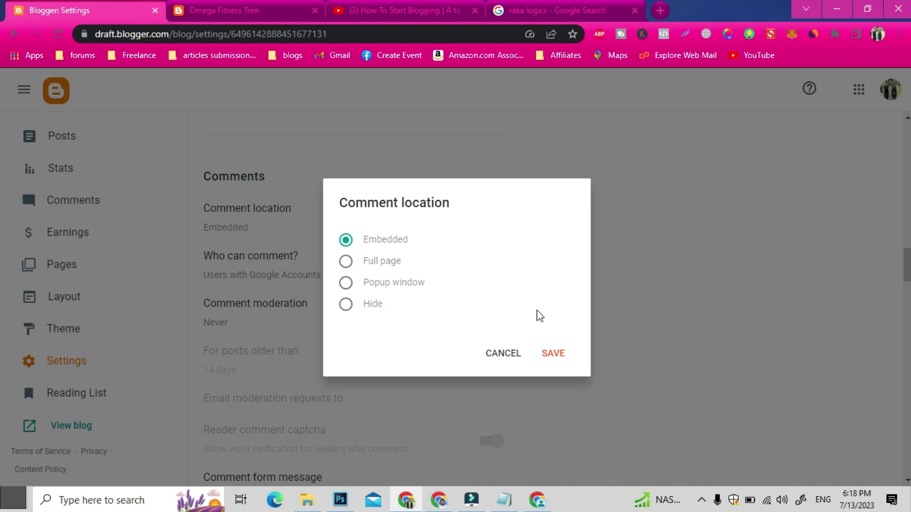
{"action": "left_click", "coordinate": [512, 354]}
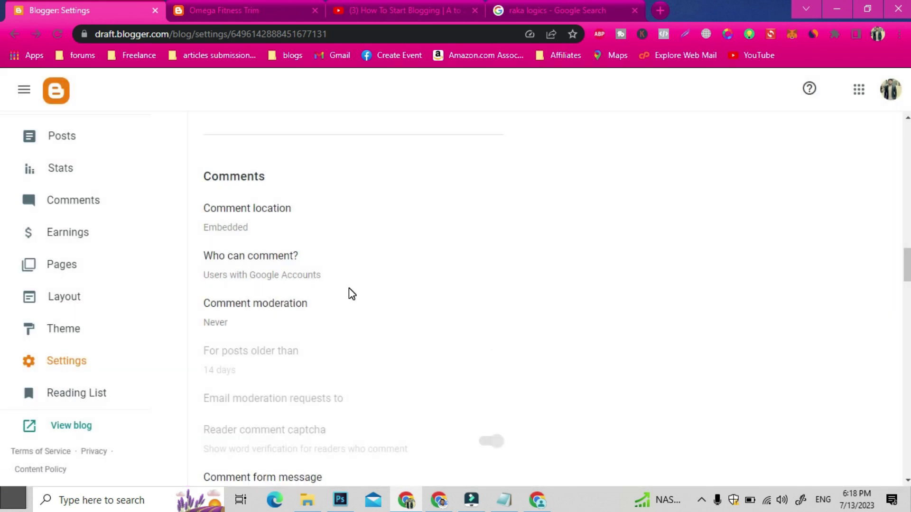
{"action": "left_click", "coordinate": [266, 263]}
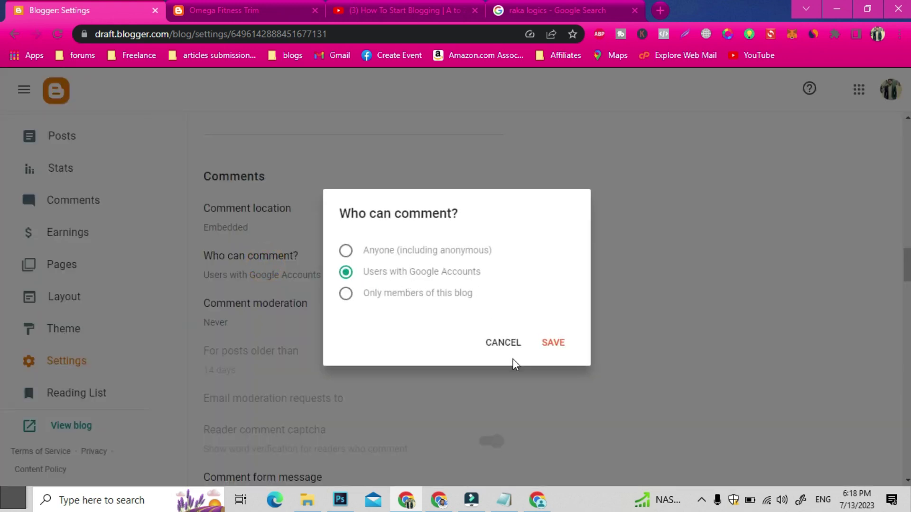
{"action": "left_click", "coordinate": [500, 346]}
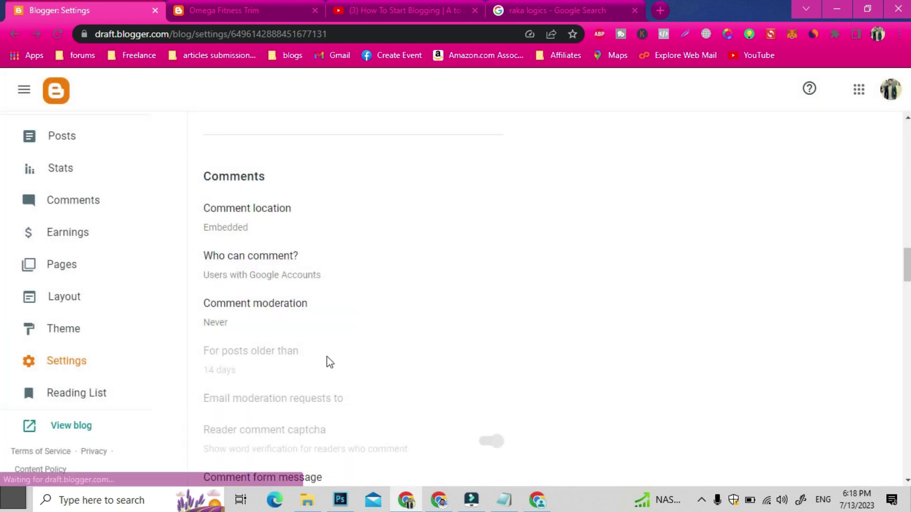
Set comment moderation to Always and save the setting.
{"action": "left_click", "coordinate": [266, 319]}
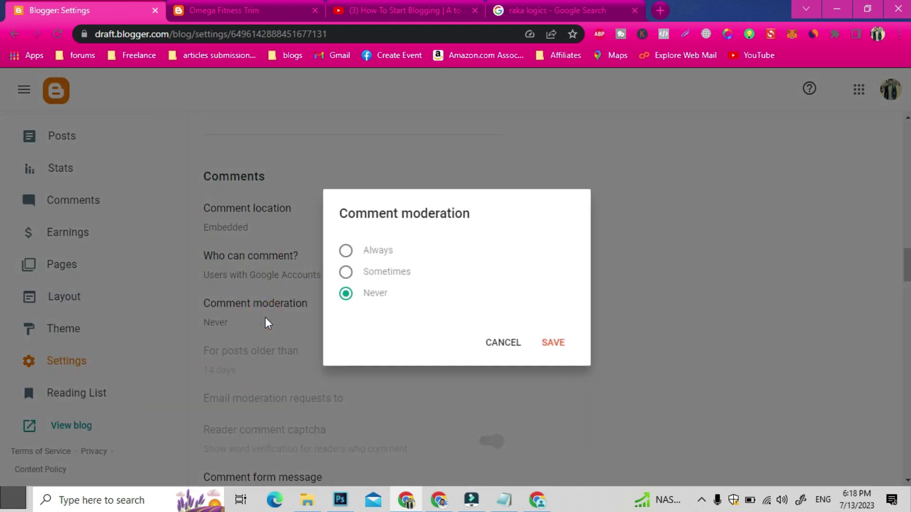
{"action": "left_click", "coordinate": [347, 256]}
{"action": "left_click", "coordinate": [551, 344]}
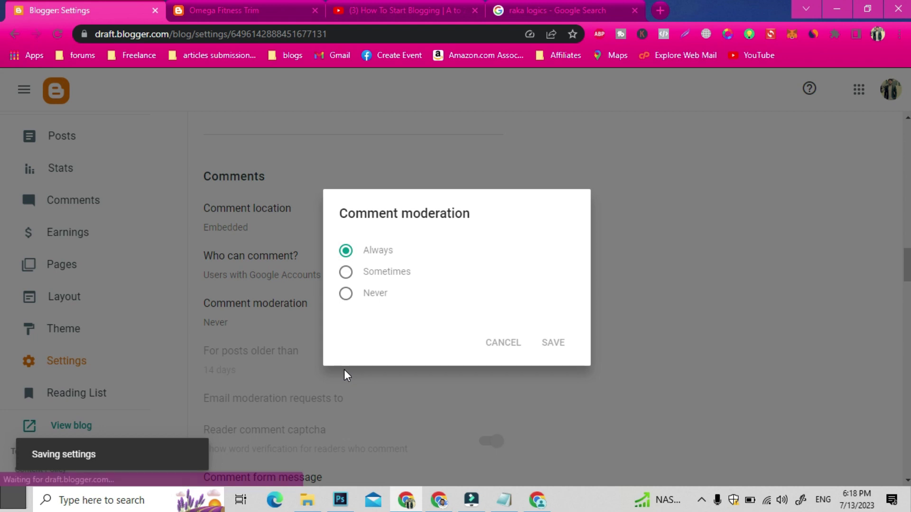
Review the Post using email options in the Email settings, and close the dialog without saving.
{"action": "scroll", "coordinate": [345, 371], "scroll_direction": "down", "scroll_amount": 3}
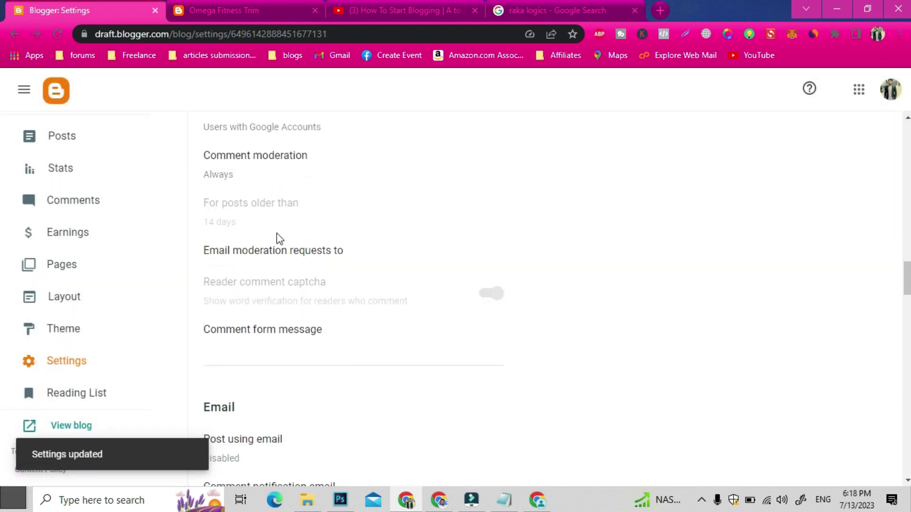
{"action": "scroll", "coordinate": [334, 335], "scroll_direction": "down", "scroll_amount": 2}
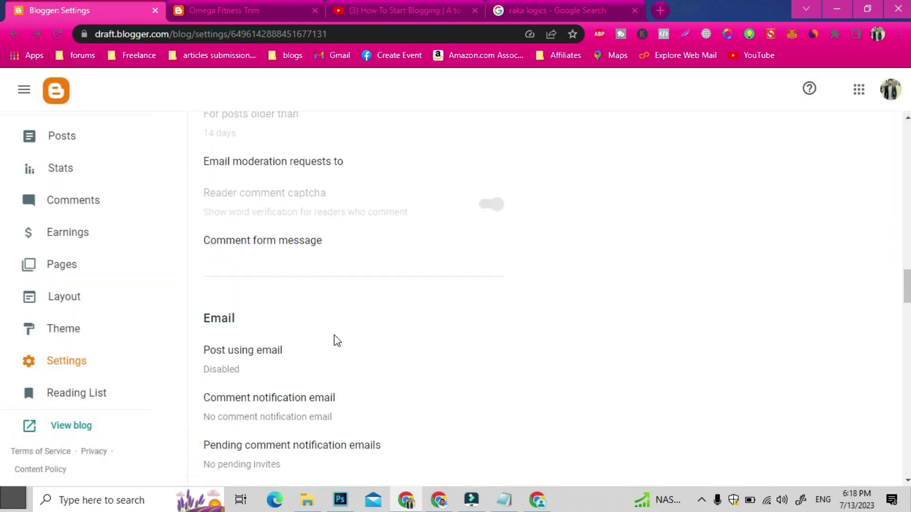
{"action": "scroll", "coordinate": [259, 285], "scroll_direction": "down", "scroll_amount": 2}
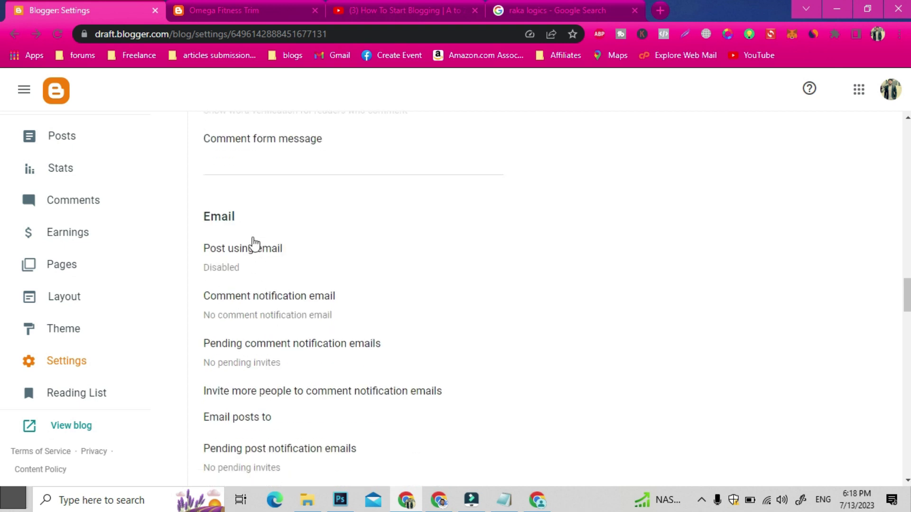
{"action": "scroll", "coordinate": [266, 374], "scroll_direction": "down", "scroll_amount": 1}
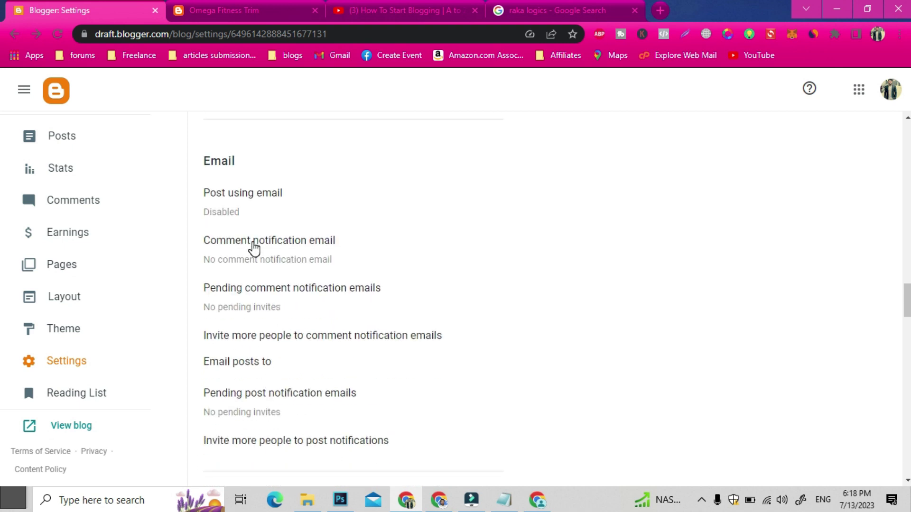
{"action": "left_click", "coordinate": [257, 192]}
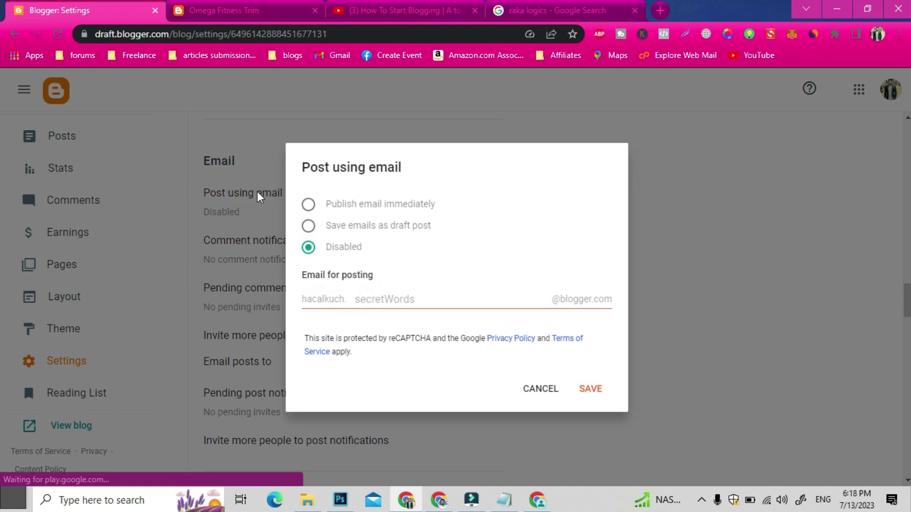
{"action": "left_click", "coordinate": [535, 395]}
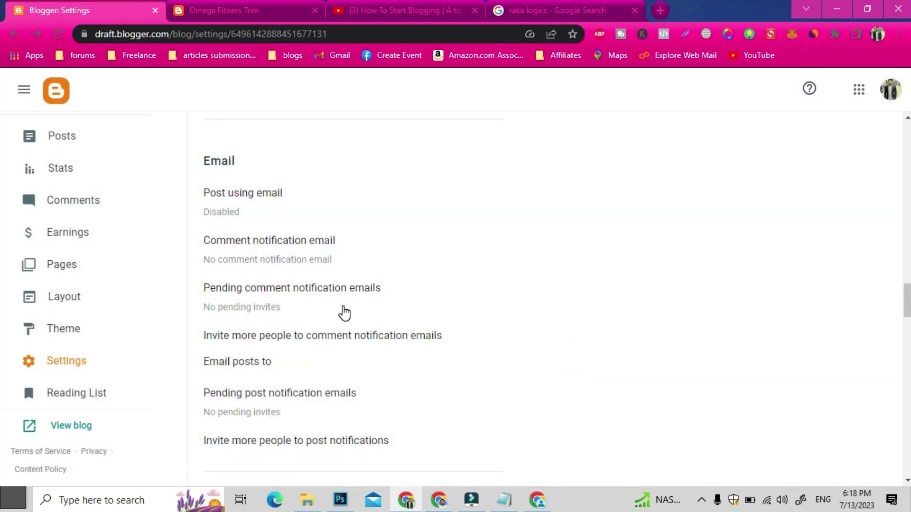
{"action": "left_click", "coordinate": [237, 199]}
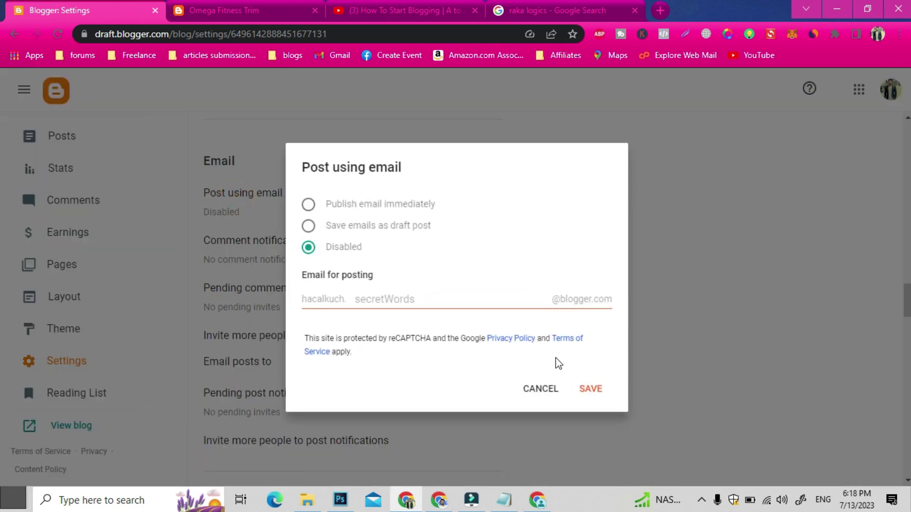
{"action": "left_click", "coordinate": [540, 388]}
View the pending comment notification emails, and close the dialog without saving.
{"action": "scroll", "coordinate": [394, 335], "scroll_direction": "down", "scroll_amount": 2}
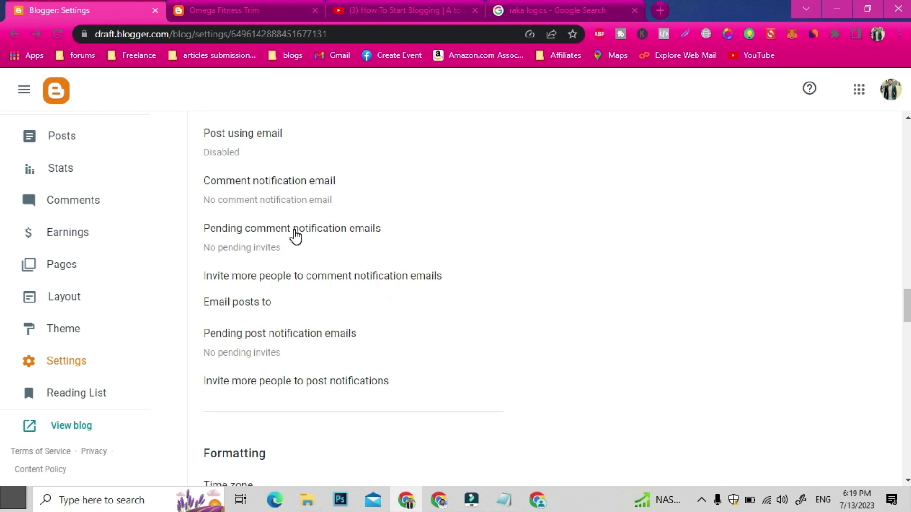
{"action": "left_click", "coordinate": [295, 236]}
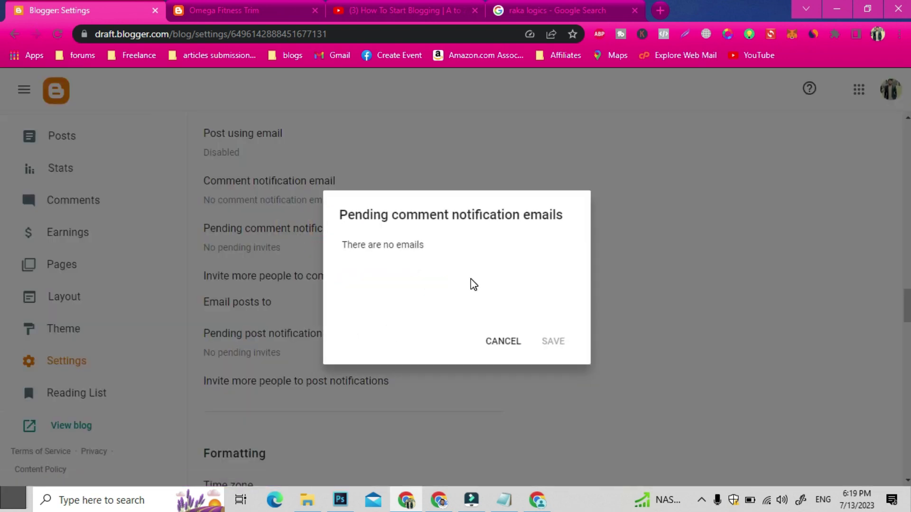
{"action": "left_click", "coordinate": [505, 344]}
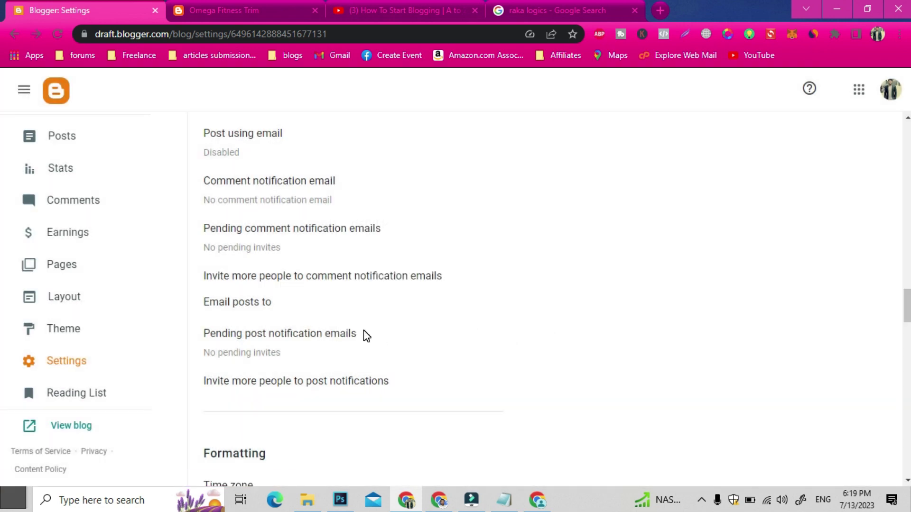
Review the Formatting settings and the available date header formats, and close the format dialog without saving.
{"action": "scroll", "coordinate": [366, 336], "scroll_direction": "down", "scroll_amount": 1}
{"action": "scroll", "coordinate": [366, 333], "scroll_direction": "down", "scroll_amount": 3}
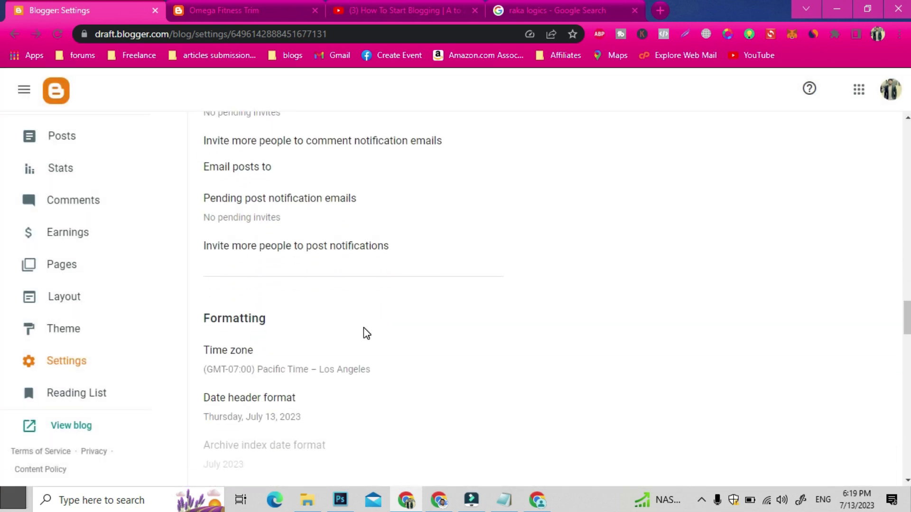
{"action": "scroll", "coordinate": [366, 333], "scroll_direction": "down", "scroll_amount": 3}
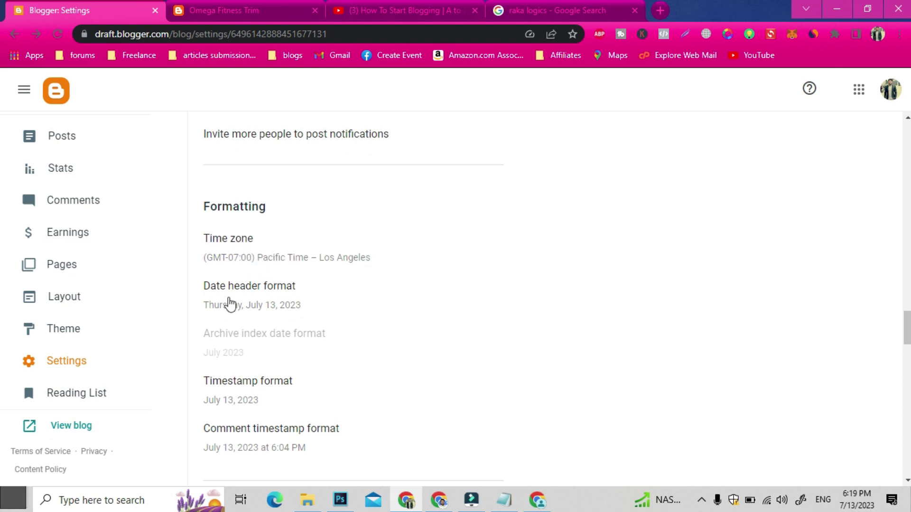
{"action": "scroll", "coordinate": [230, 303], "scroll_direction": "down", "scroll_amount": 1}
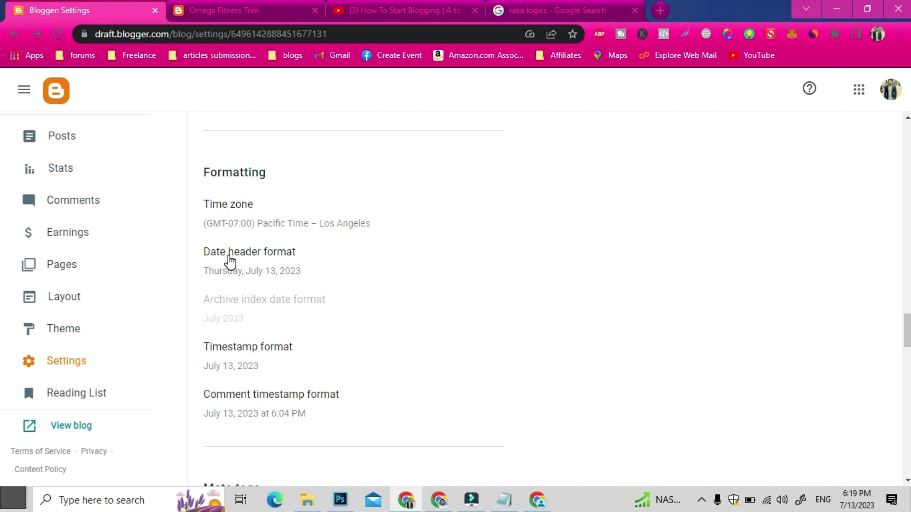
{"action": "left_click", "coordinate": [246, 268]}
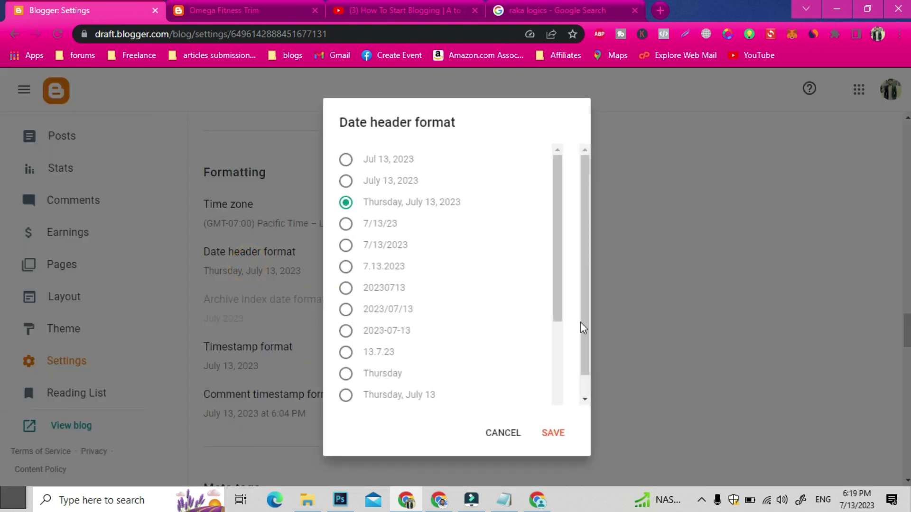
{"action": "left_click", "coordinate": [498, 434]}
Turn the search description off and back on in the Meta tags settings.
{"action": "scroll", "coordinate": [344, 360], "scroll_direction": "down", "scroll_amount": 7}
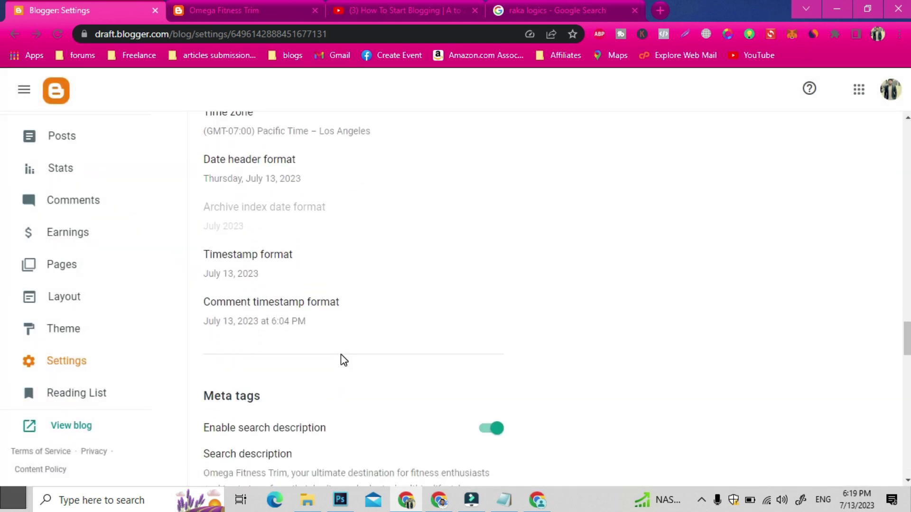
{"action": "scroll", "coordinate": [341, 360], "scroll_direction": "down", "scroll_amount": 1}
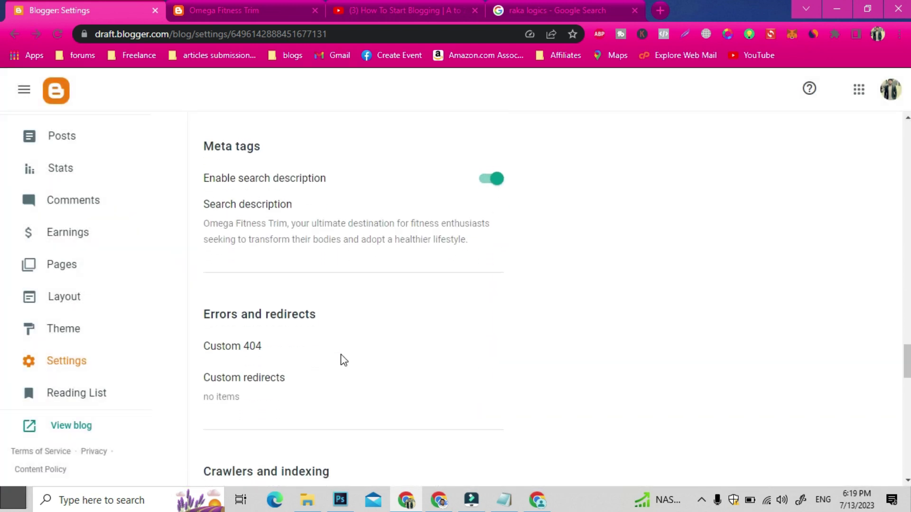
{"action": "scroll", "coordinate": [243, 174], "scroll_direction": "up", "scroll_amount": 1}
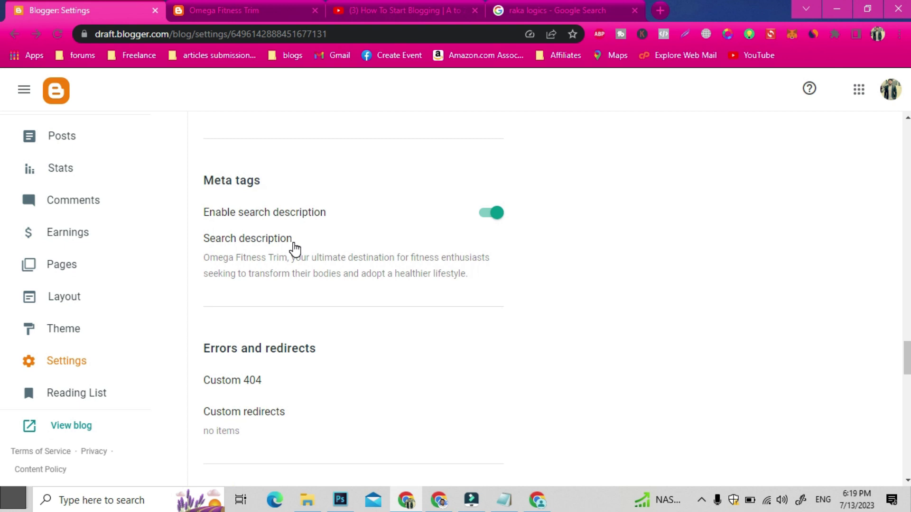
{"action": "left_click", "coordinate": [485, 212]}
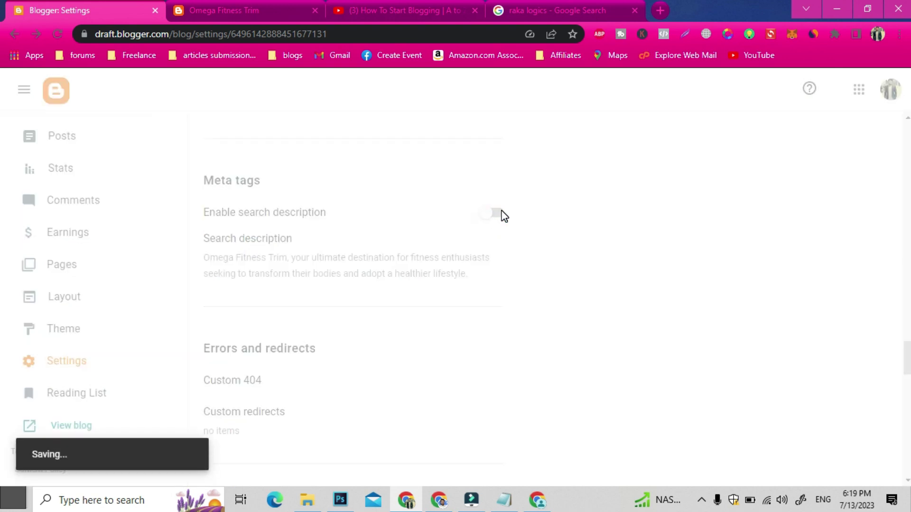
{"action": "left_click", "coordinate": [502, 215]}
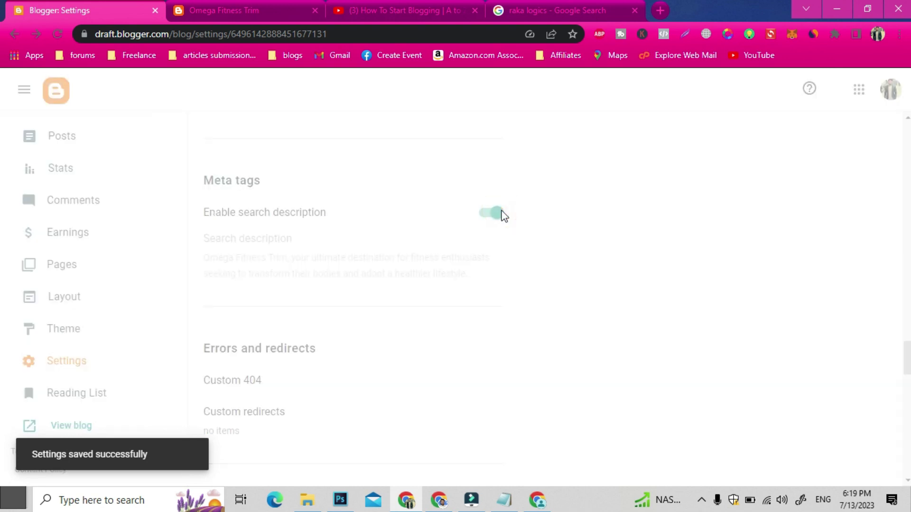
Open the blog's search description text for review, and close it without saving.
{"action": "left_click", "coordinate": [312, 260]}
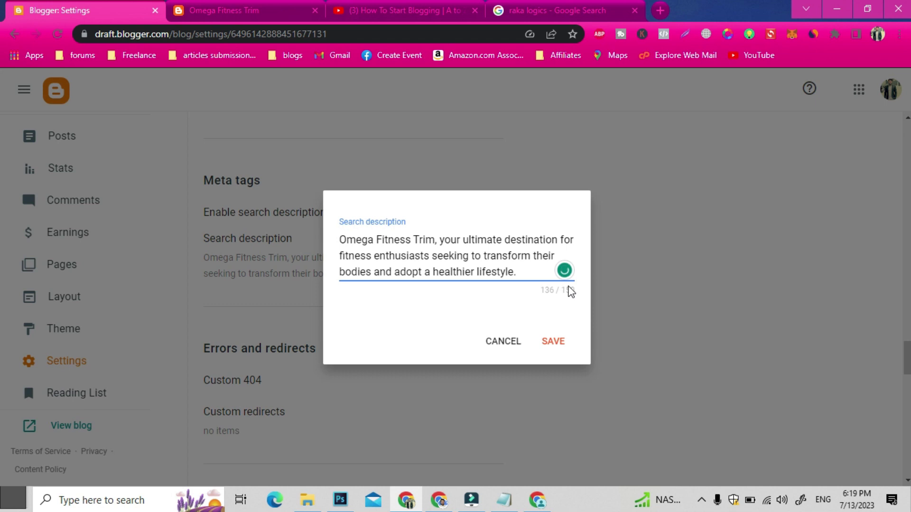
{"action": "left_click", "coordinate": [465, 256]}
{"action": "left_click", "coordinate": [505, 347]}
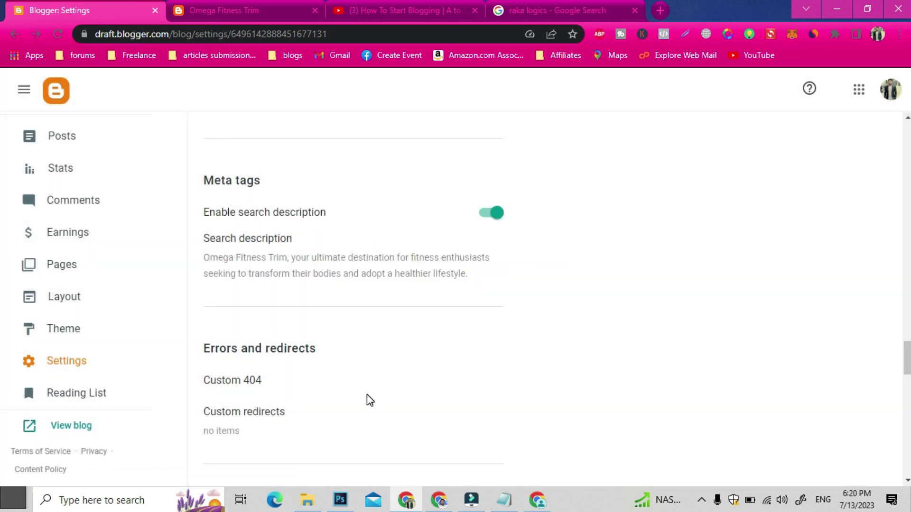
Open the Custom 404 message under Errors and redirects for review, and close it without saving.
{"action": "scroll", "coordinate": [369, 398], "scroll_direction": "down", "scroll_amount": 2}
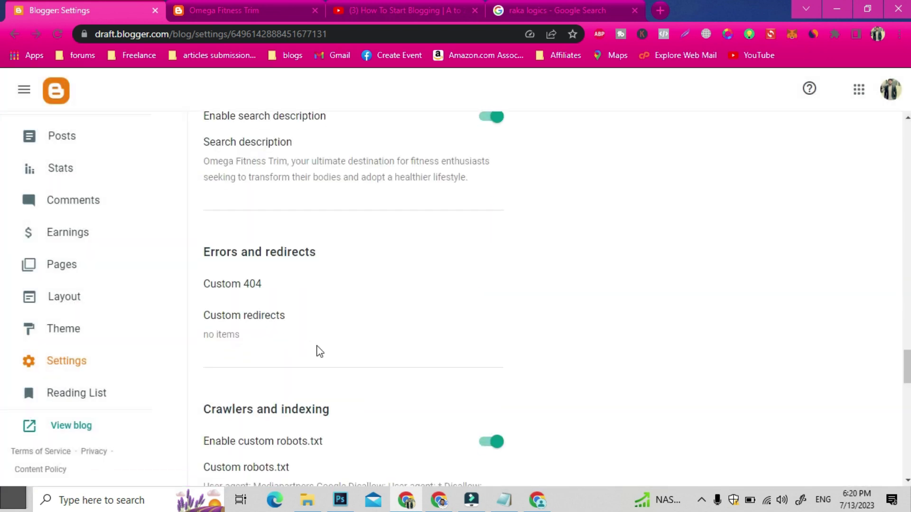
{"action": "left_click", "coordinate": [241, 288]}
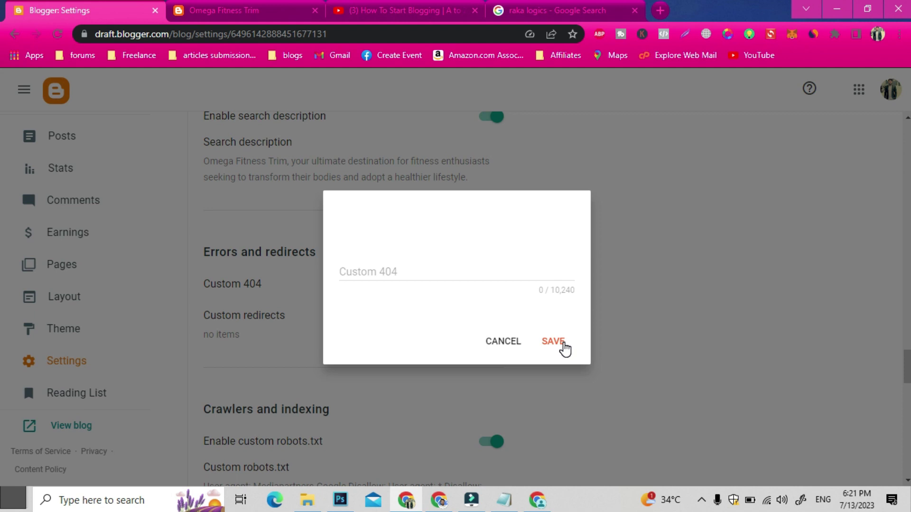
{"action": "left_click", "coordinate": [496, 342]}
Open the custom robots.txt text under Crawlers and indexing, and read through its rules and sitemap line.
{"action": "scroll", "coordinate": [384, 360], "scroll_direction": "down", "scroll_amount": 3}
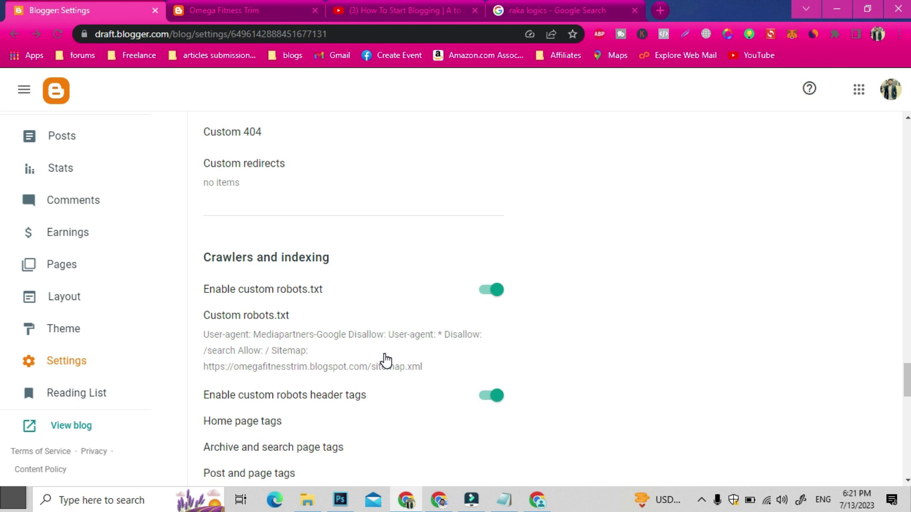
{"action": "scroll", "coordinate": [385, 360], "scroll_direction": "down", "scroll_amount": 1}
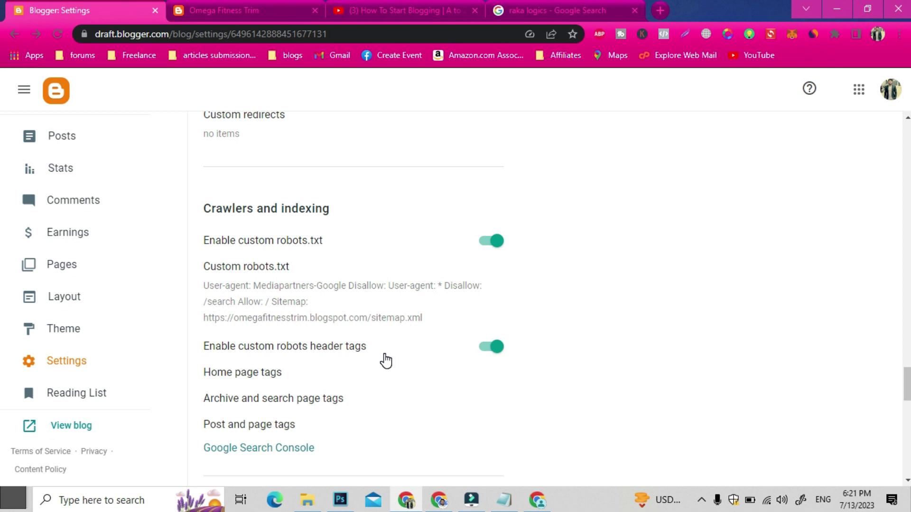
{"action": "left_click", "coordinate": [331, 299]}
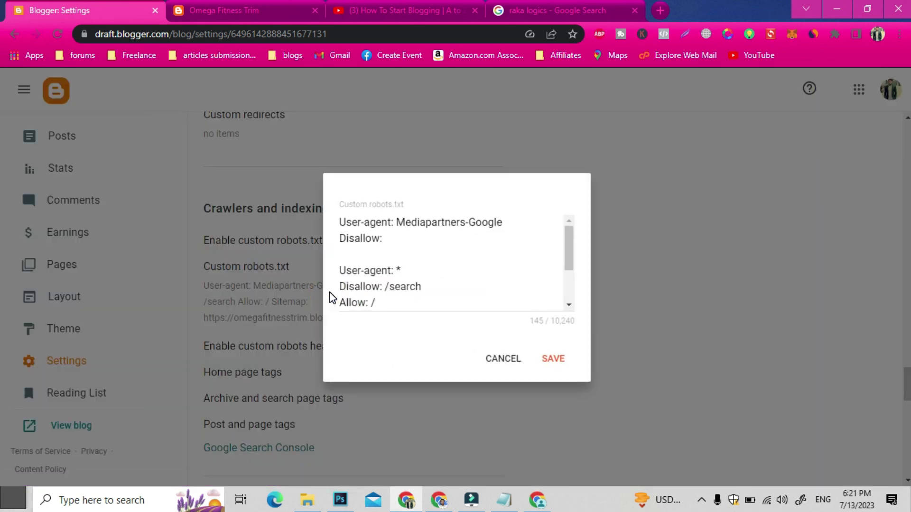
{"action": "scroll", "coordinate": [415, 281], "scroll_direction": "down", "scroll_amount": 2}
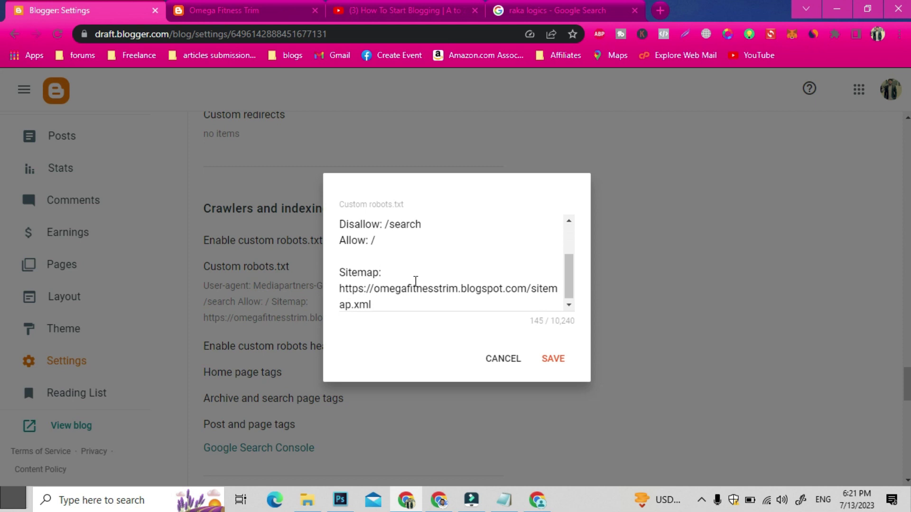
{"action": "scroll", "coordinate": [415, 281], "scroll_direction": "up", "scroll_amount": 2}
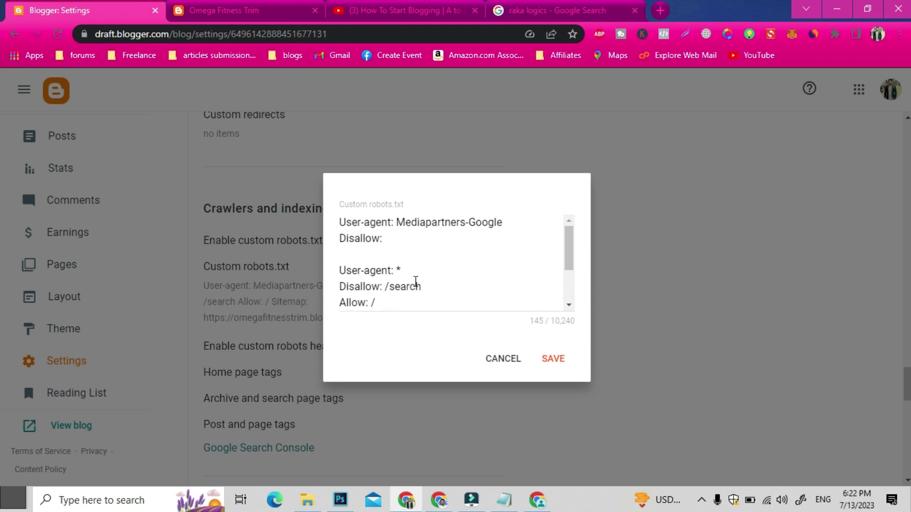
{"action": "scroll", "coordinate": [415, 281], "scroll_direction": "down", "scroll_amount": 1}
Copy the entire custom robots.txt text, clear the field, and paste the same text back in.
{"action": "left_click", "coordinate": [387, 285]}
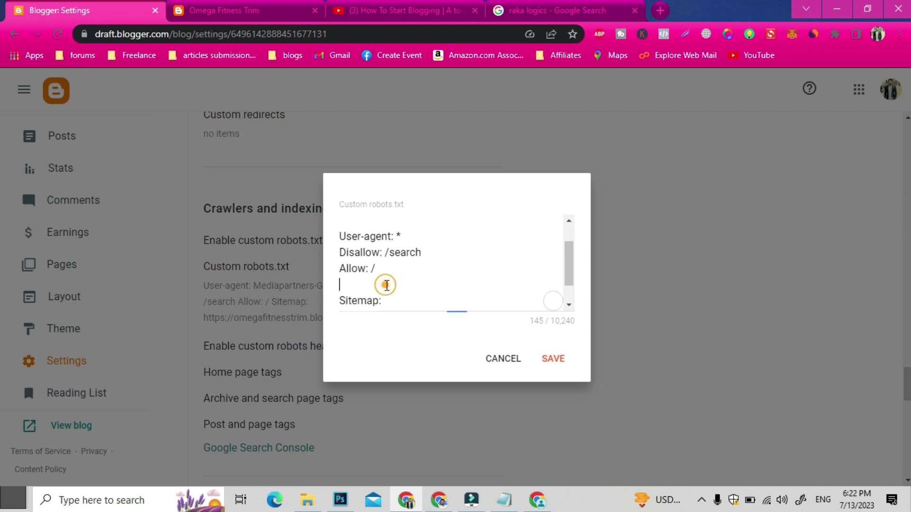
{"action": "key", "text": "ctrl+a"}
{"action": "key", "text": "ctrl+c"}
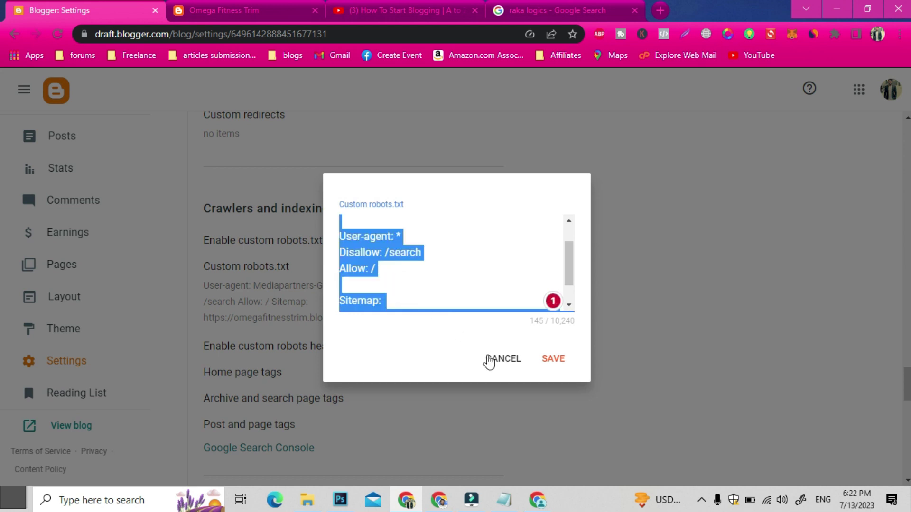
{"action": "key", "text": "BackSpace"}
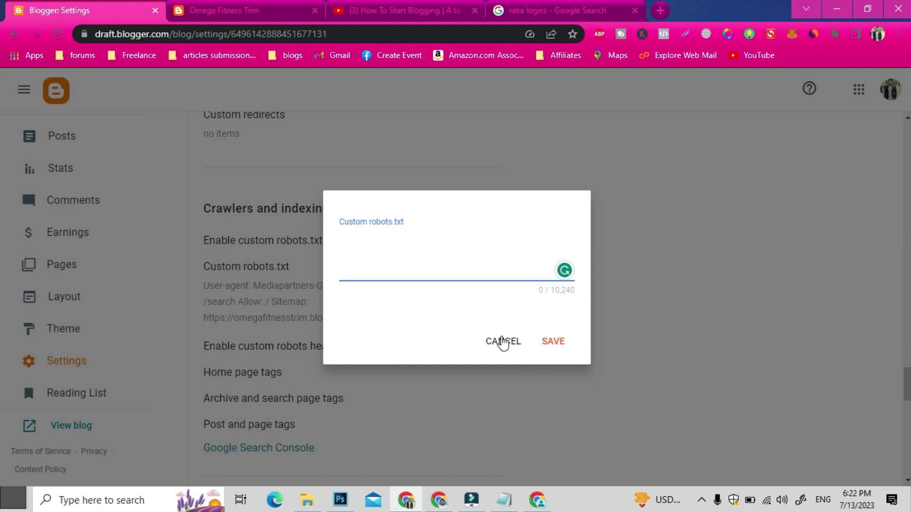
{"action": "key", "text": "ctrl+v"}
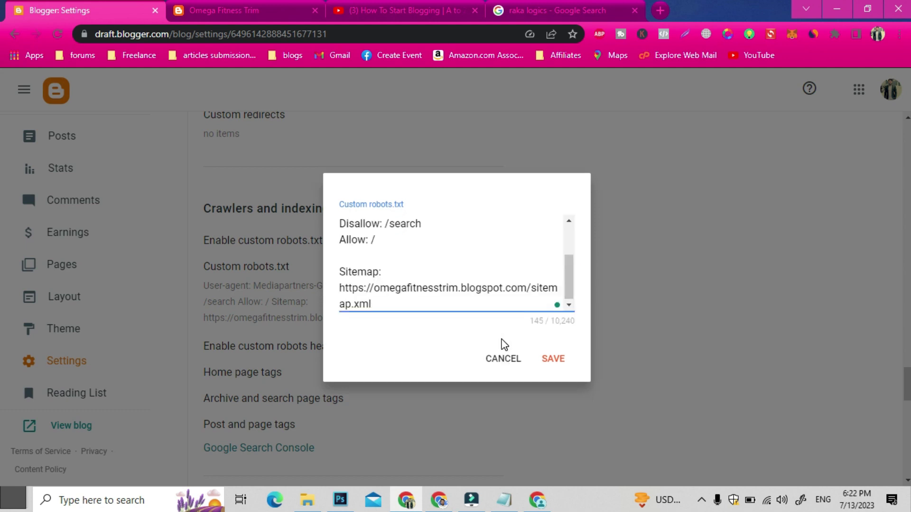
Highlight the sitemap URL in the custom robots.txt text and the omegafitnesstrim blog name within it.
{"action": "left_click_drag", "start_coordinate": [388, 301], "coordinate": [333, 294]}
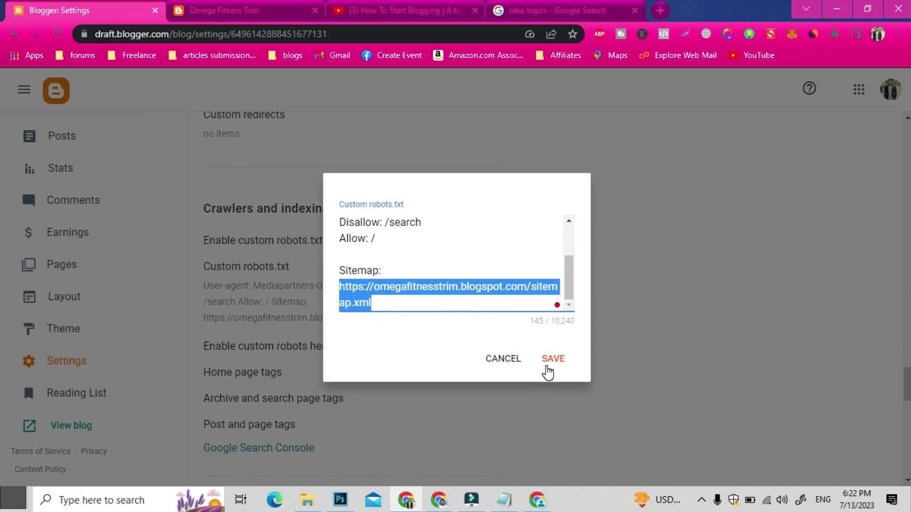
{"action": "left_click", "coordinate": [403, 301]}
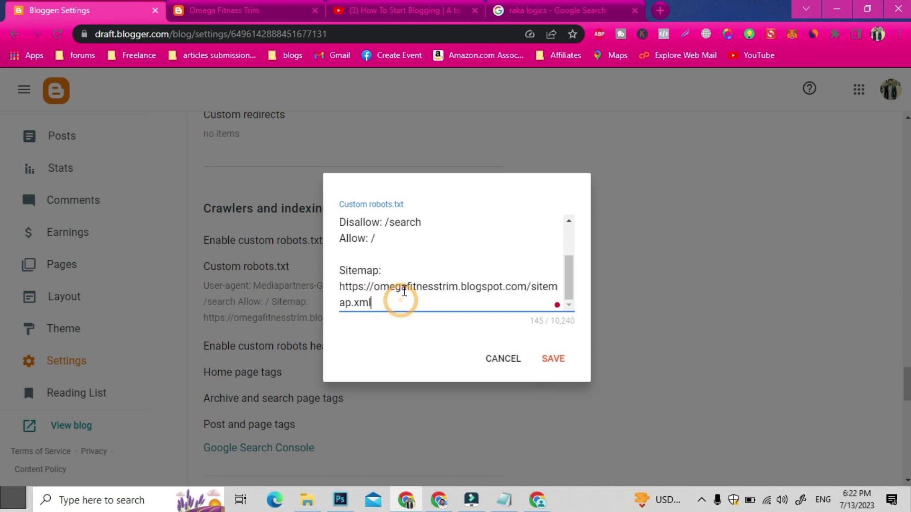
{"action": "triple_click", "coordinate": [366, 299]}
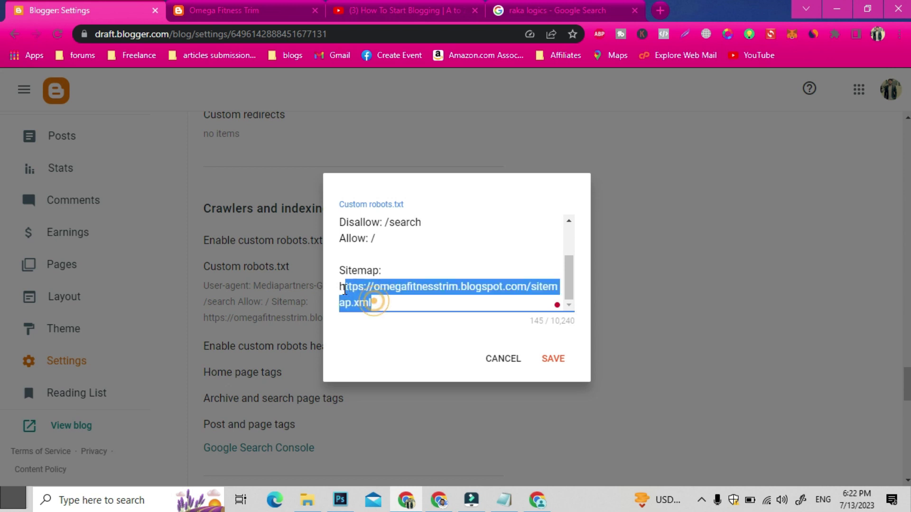
{"action": "left_click", "coordinate": [409, 287]}
{"action": "double_click", "coordinate": [430, 285]}
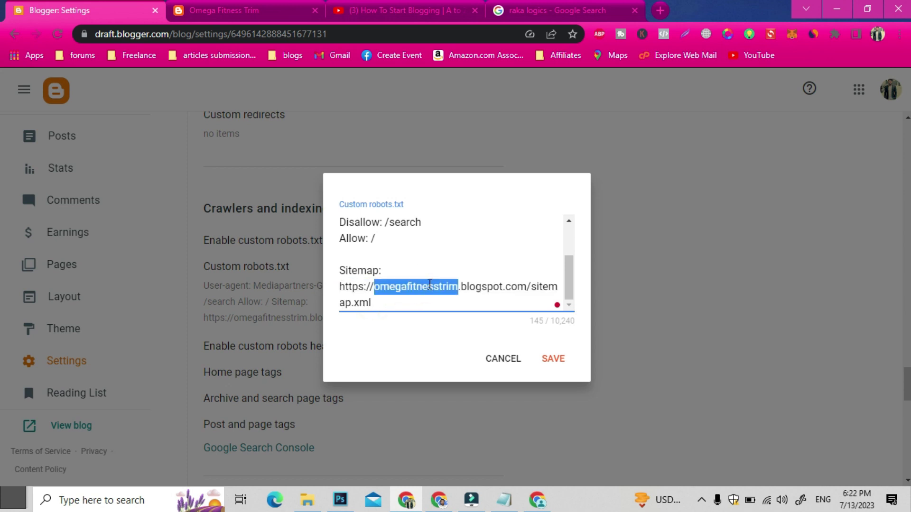
{"action": "left_click", "coordinate": [521, 286]}
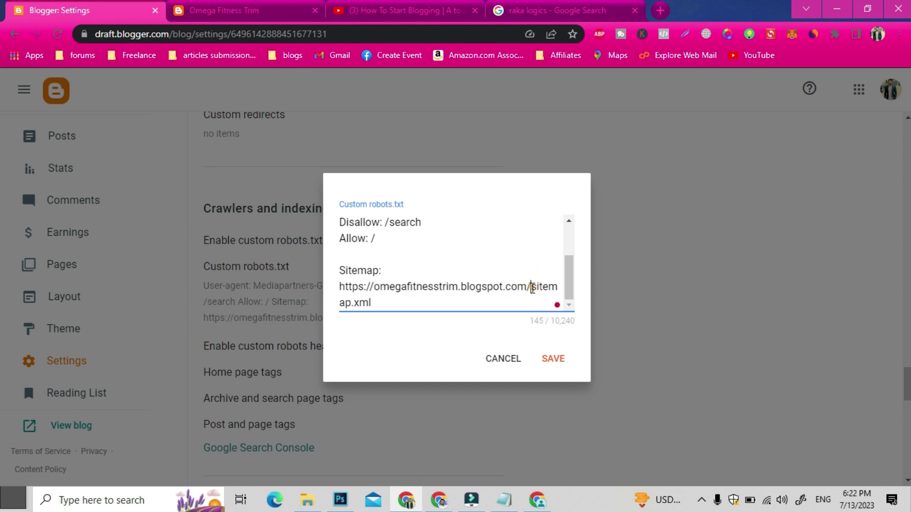
{"action": "left_click_drag", "start_coordinate": [532, 287], "coordinate": [532, 303]}
Copy the sitemap URL from the custom robots.txt text, highlight its blog address portion, and save the robots.txt setting.
{"action": "left_click_drag", "start_coordinate": [402, 304], "coordinate": [335, 295]}
{"action": "key", "text": "ctrl+c"}
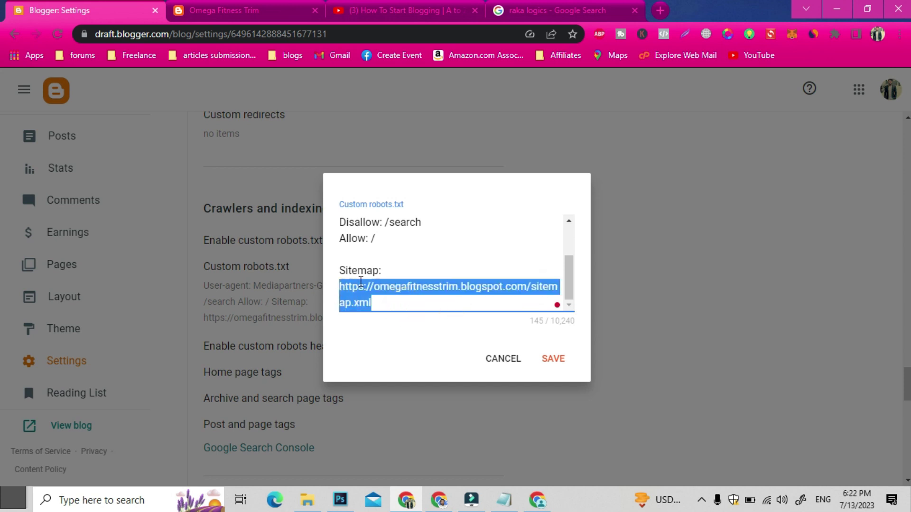
{"action": "double_click", "coordinate": [428, 288]}
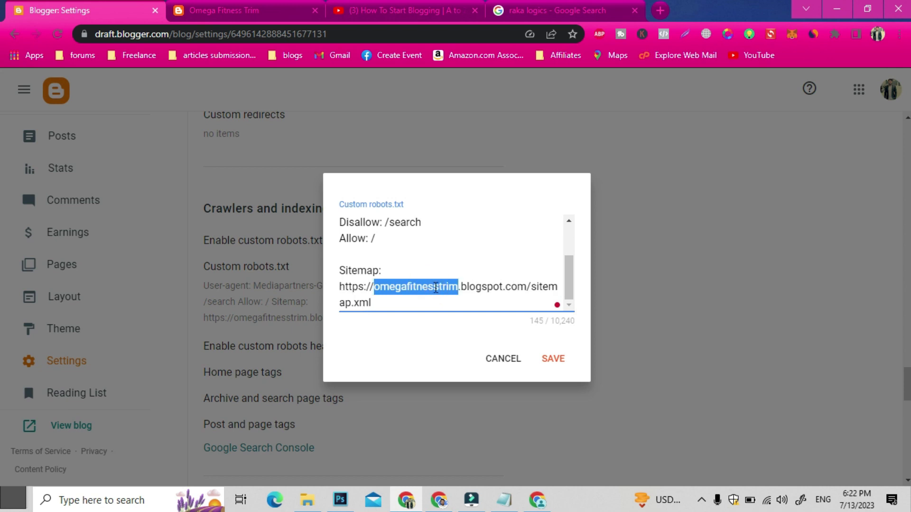
{"action": "left_click", "coordinate": [502, 287]}
{"action": "left_click_drag", "start_coordinate": [502, 286], "coordinate": [377, 287]}
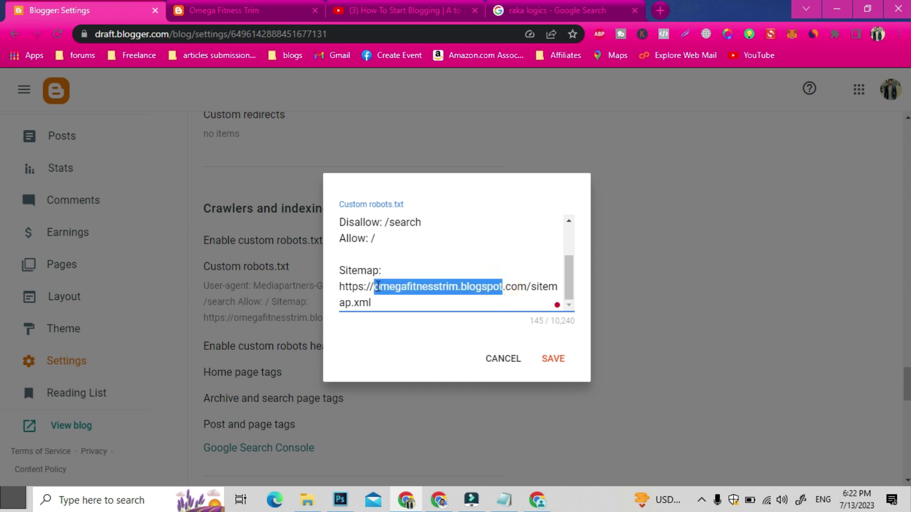
{"action": "left_click", "coordinate": [546, 362]}
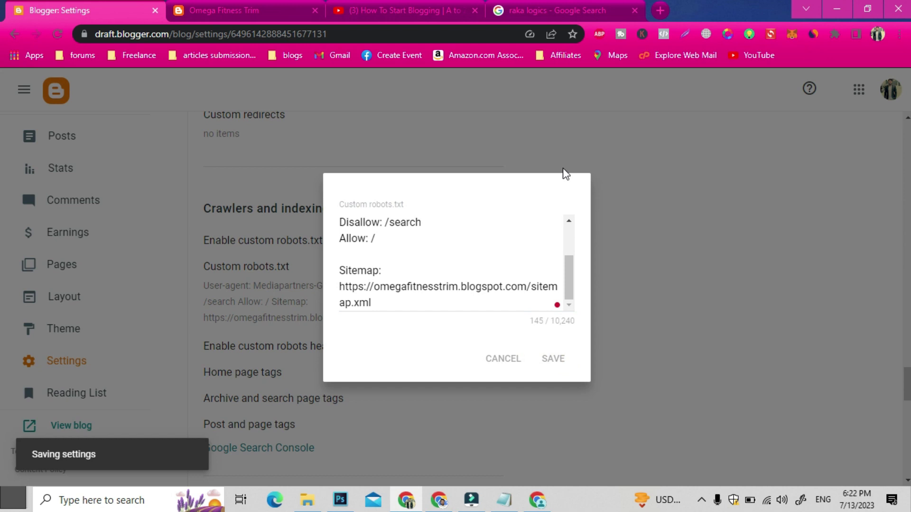
{"action": "key", "text": "ctrl+t"}
{"action": "key", "text": "ctrl+v"}
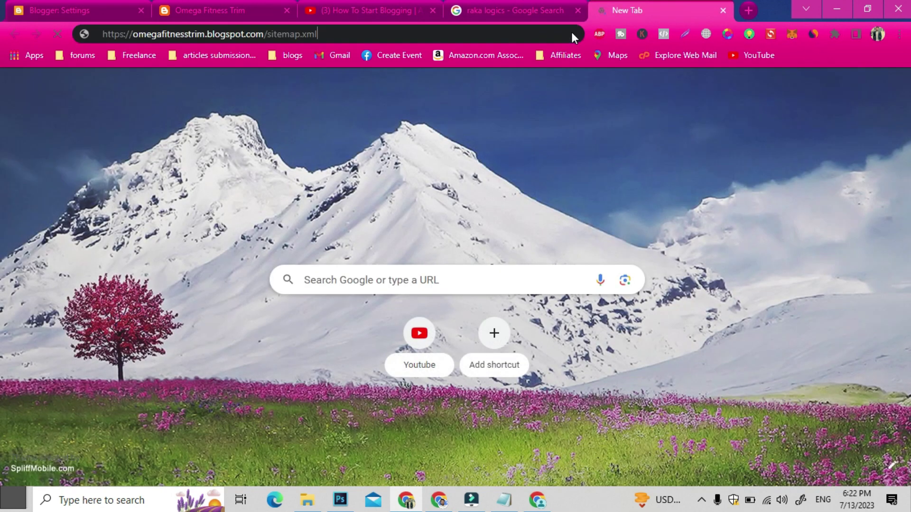
{"action": "key", "text": "Return"}
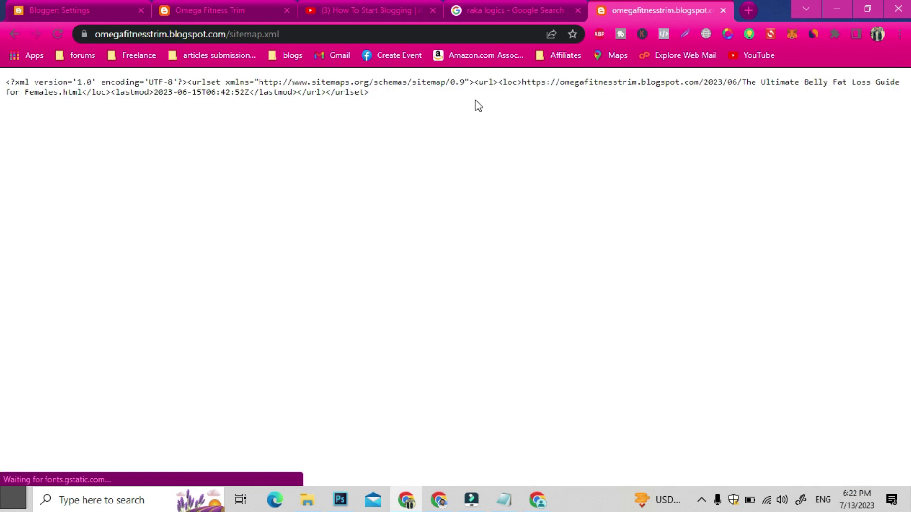
{"action": "left_click_drag", "start_coordinate": [379, 92], "coordinate": [280, 91]}
{"action": "left_click_drag", "start_coordinate": [597, 84], "coordinate": [617, 83]}
Back in the Blogger settings, enable the all and noodp robot tags for the home page and save.
{"action": "left_click", "coordinate": [56, 6]}
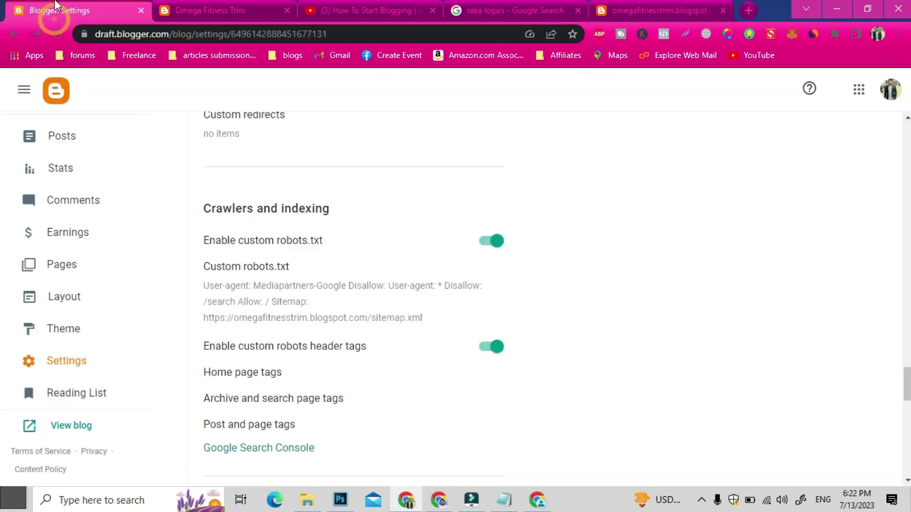
{"action": "scroll", "coordinate": [332, 304], "scroll_direction": "down", "scroll_amount": 2}
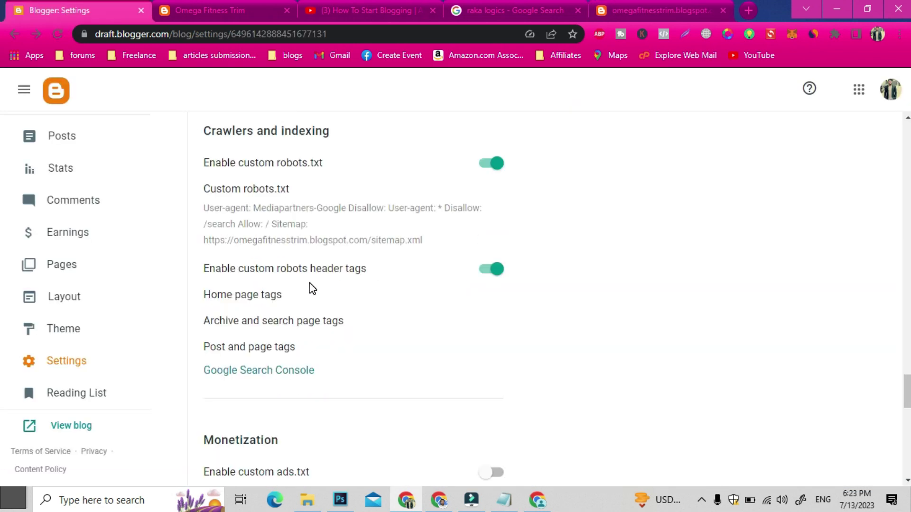
{"action": "left_click", "coordinate": [244, 298]}
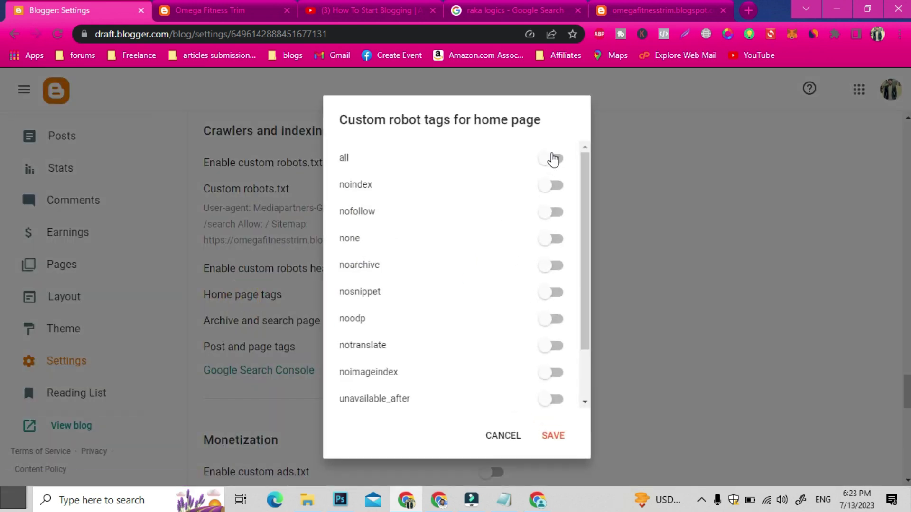
{"action": "left_click", "coordinate": [553, 162]}
{"action": "left_click", "coordinate": [559, 321]}
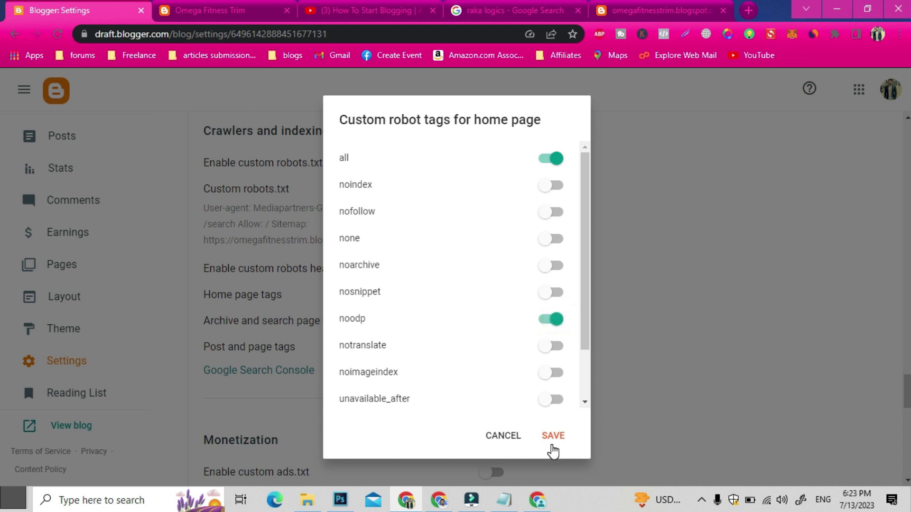
{"action": "left_click", "coordinate": [555, 437]}
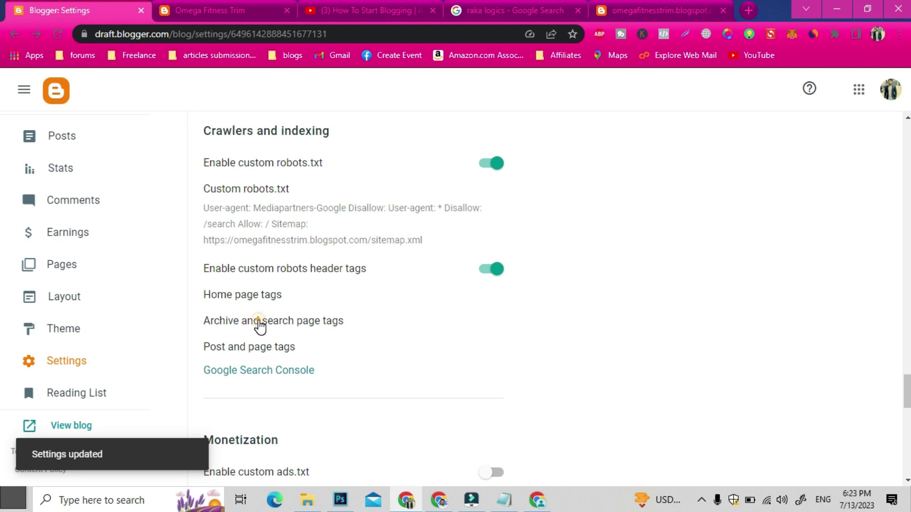
Enable the noindex and noodp robot tags for archive and search pages, and save them.
{"action": "left_click", "coordinate": [257, 325]}
{"action": "left_click", "coordinate": [580, 188]}
{"action": "left_click", "coordinate": [578, 320]}
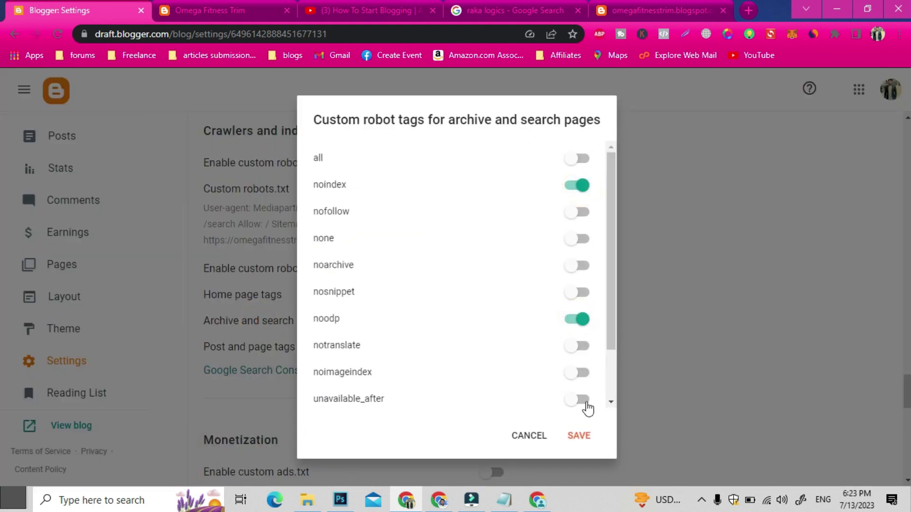
{"action": "left_click", "coordinate": [584, 437]}
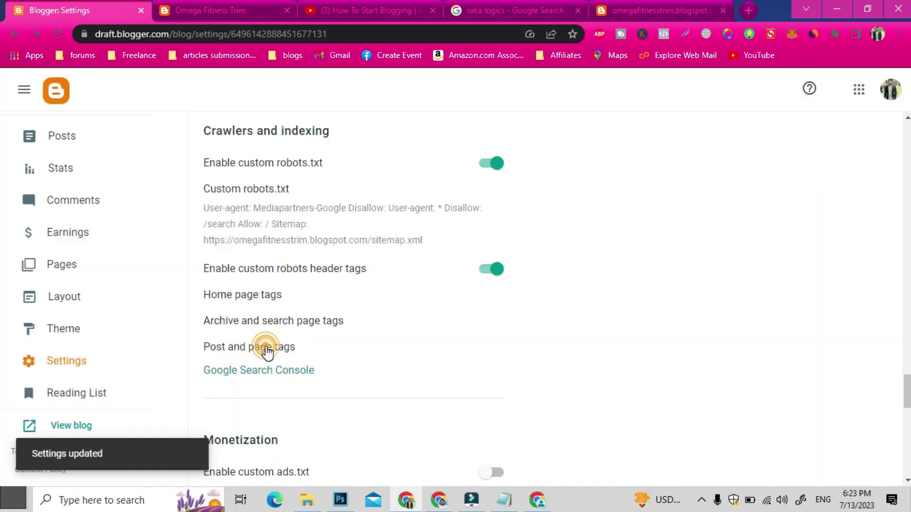
Enable the all and noodp robot tags for posts and pages, and save them.
{"action": "left_click", "coordinate": [264, 351]}
{"action": "left_click", "coordinate": [554, 161]}
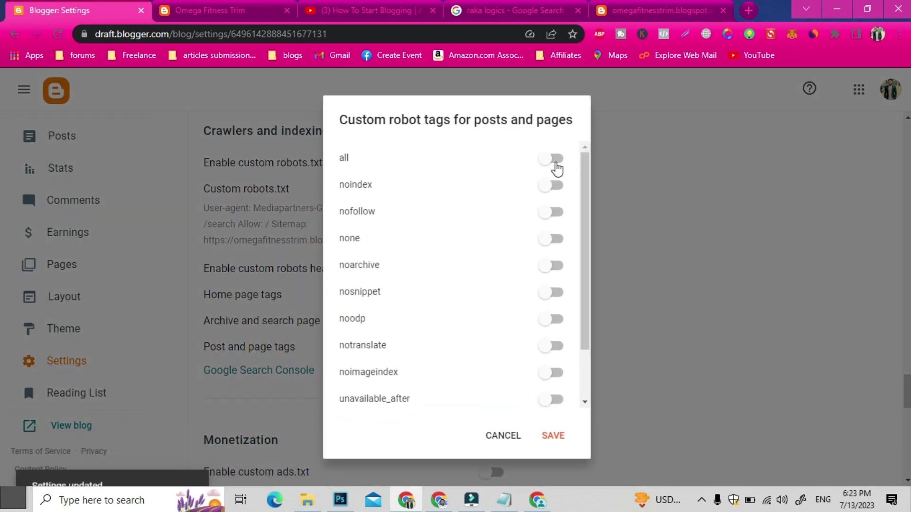
{"action": "left_click", "coordinate": [560, 321]}
{"action": "left_click", "coordinate": [553, 437]}
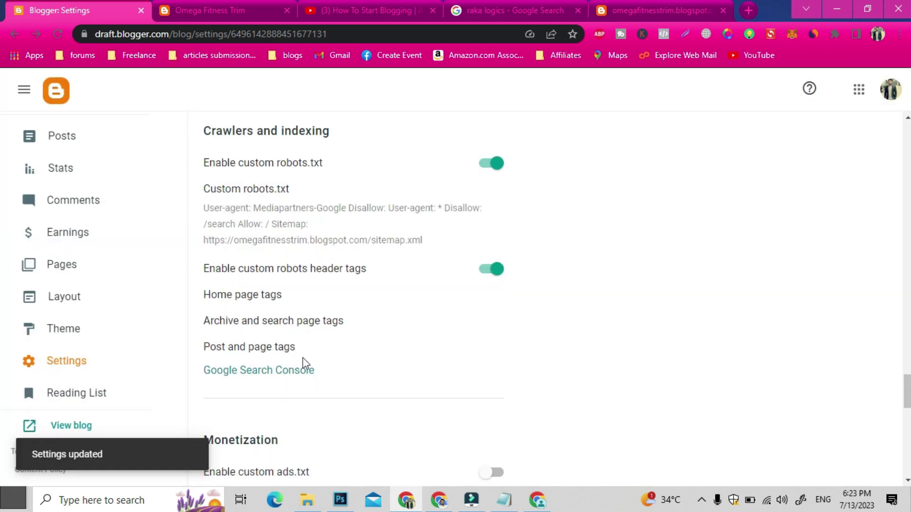
Open Google Search Console from the Crawlers and indexing settings and view the list of available properties.
{"action": "left_click", "coordinate": [262, 372]}
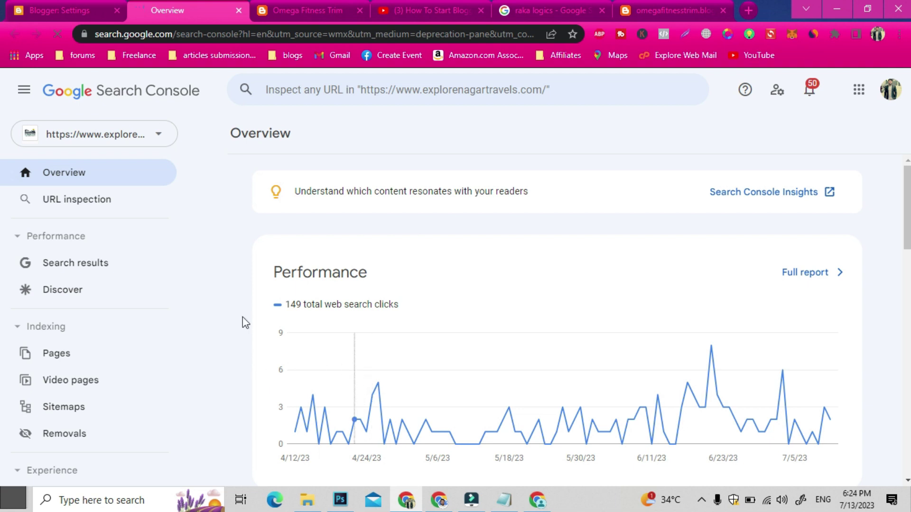
{"action": "left_click", "coordinate": [160, 135]}
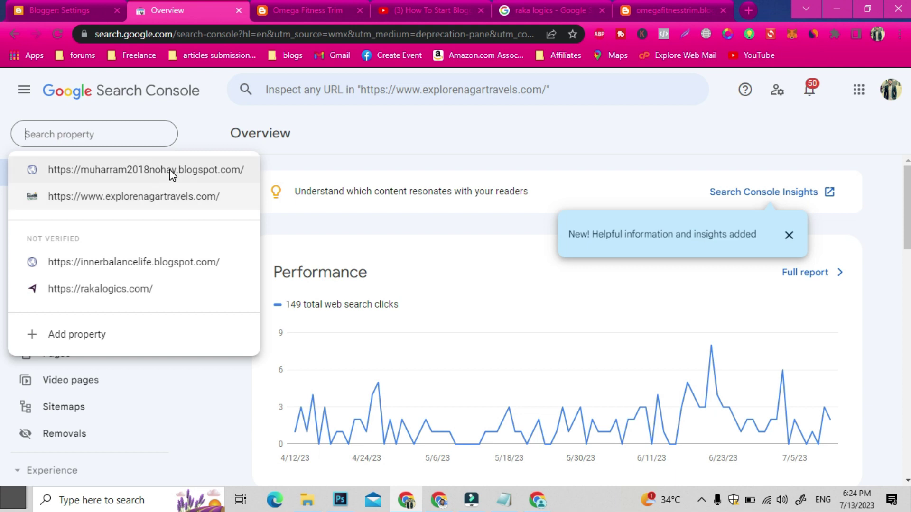
{"action": "key", "text": "ctrl+shift+Tab"}
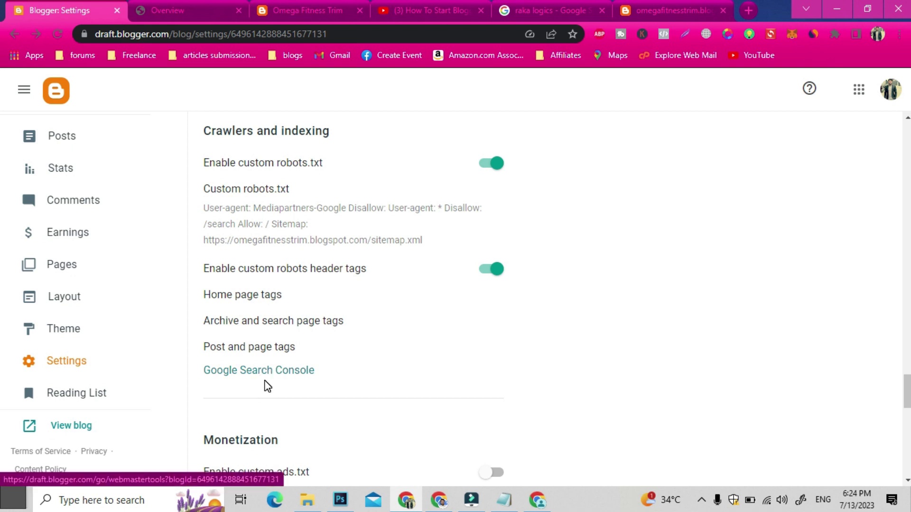
{"action": "left_click", "coordinate": [180, 7]}
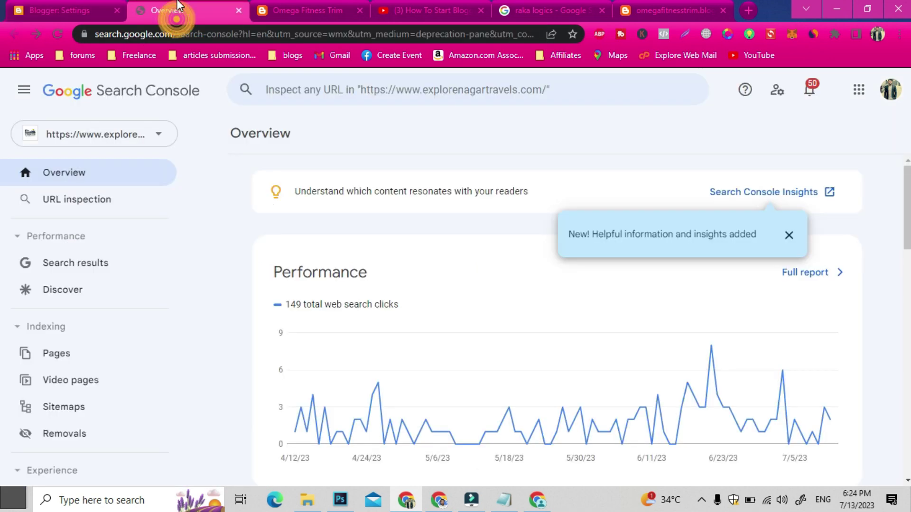
{"action": "left_click", "coordinate": [138, 137]}
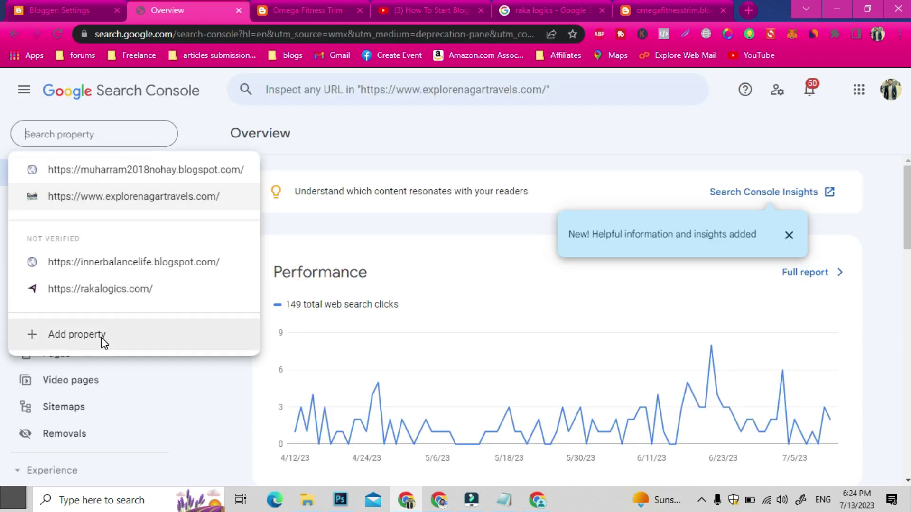
{"action": "left_click", "coordinate": [104, 337]}
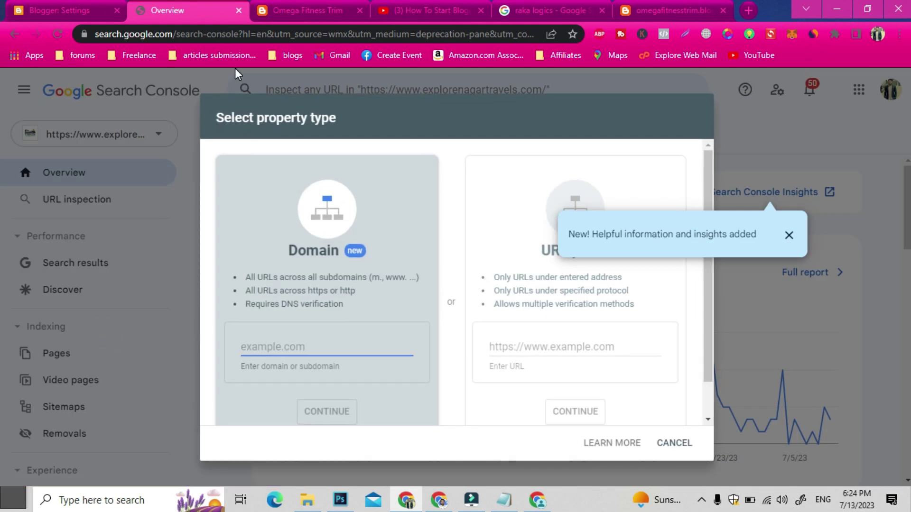
{"action": "left_click", "coordinate": [333, 7]}
{"action": "left_click", "coordinate": [243, 35]}
{"action": "key", "text": "ctrl+c"}
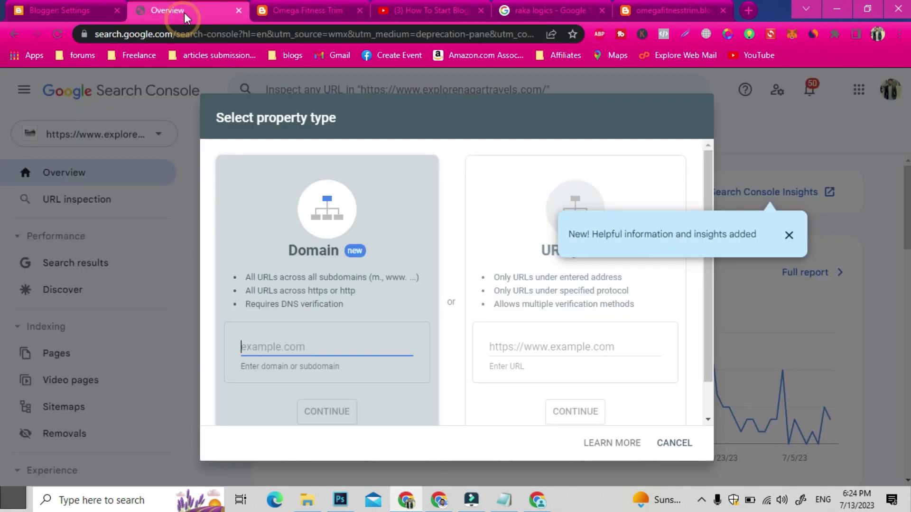
{"action": "left_click", "coordinate": [184, 11]}
{"action": "left_click", "coordinate": [480, 350]}
{"action": "key", "text": "ctrl+v"}
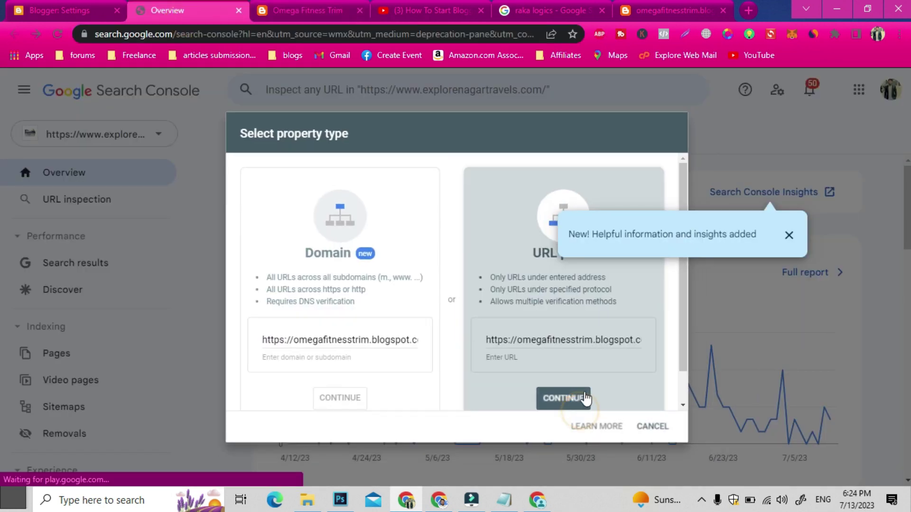
{"action": "left_click", "coordinate": [575, 411]}
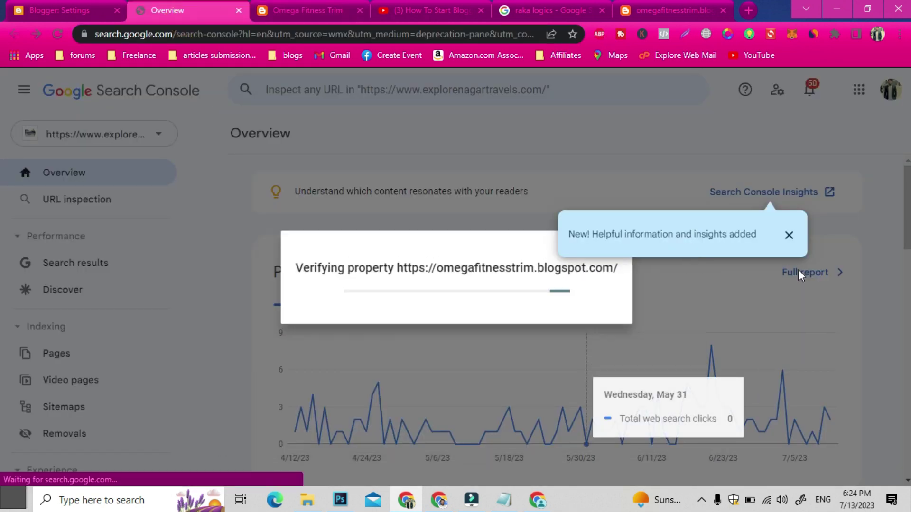
{"action": "left_click", "coordinate": [789, 235]}
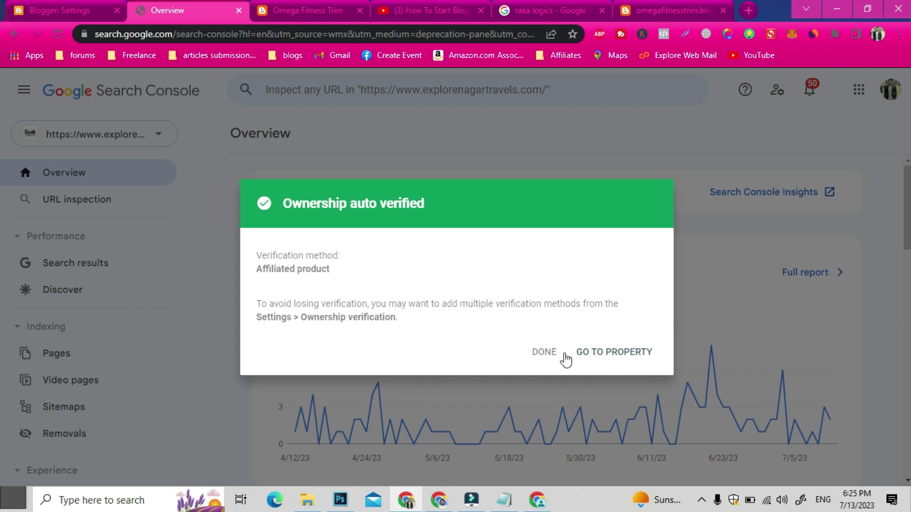
{"action": "left_click", "coordinate": [545, 356]}
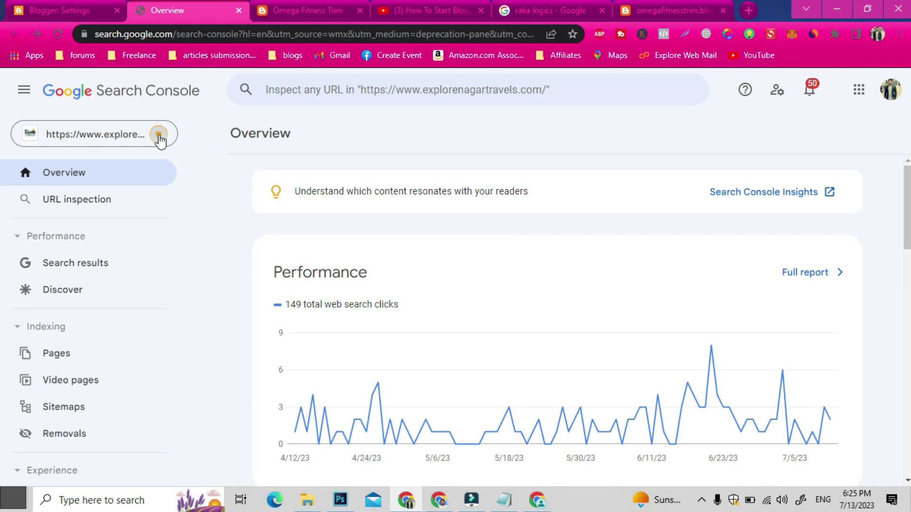
Switch to the omegafitnesstrim.blogspot.com property and open its Sitemaps page.
{"action": "left_click", "coordinate": [158, 136]}
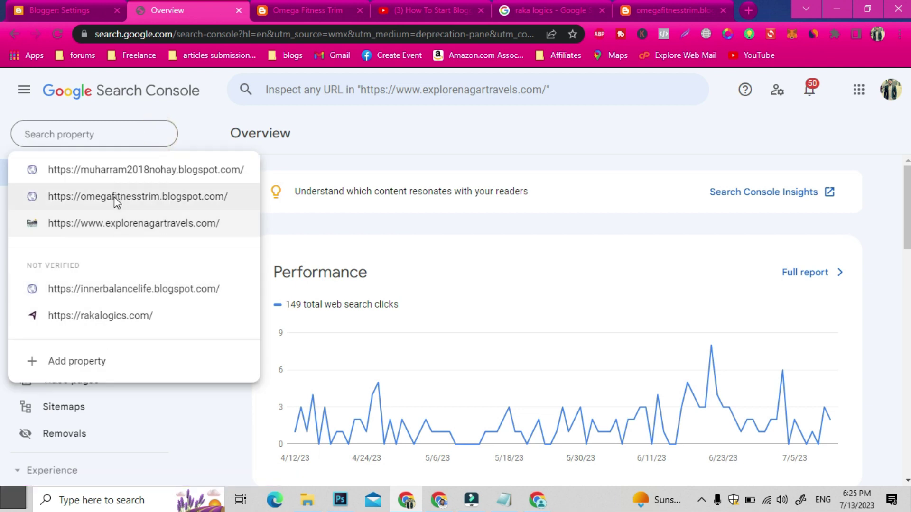
{"action": "left_click", "coordinate": [143, 196]}
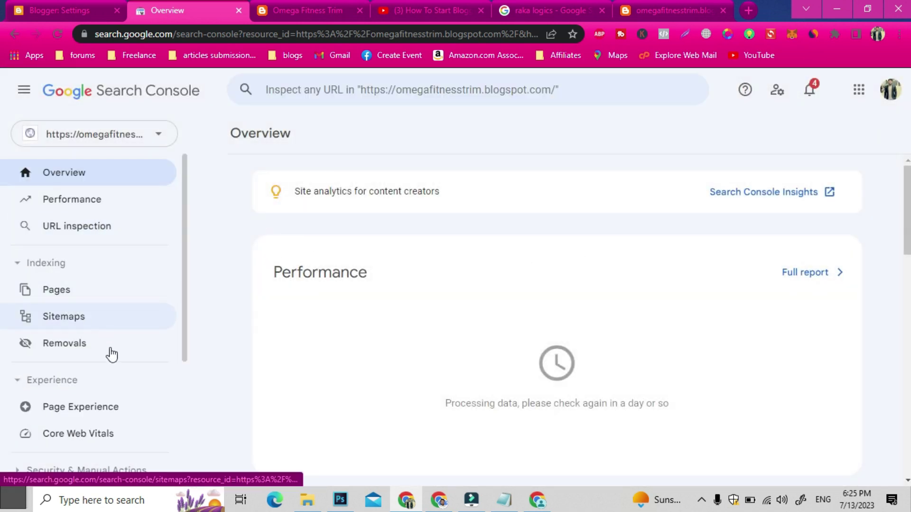
{"action": "left_click", "coordinate": [75, 317]}
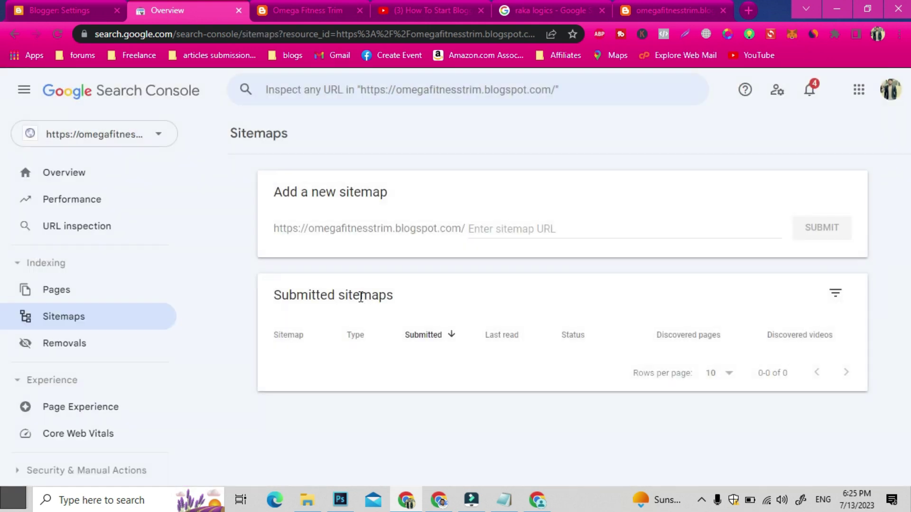
Copy sitemap.xml from the blog's sitemap address and submit it as a new sitemap for the property.
{"action": "left_click", "coordinate": [638, 7]}
{"action": "left_click", "coordinate": [345, 36]}
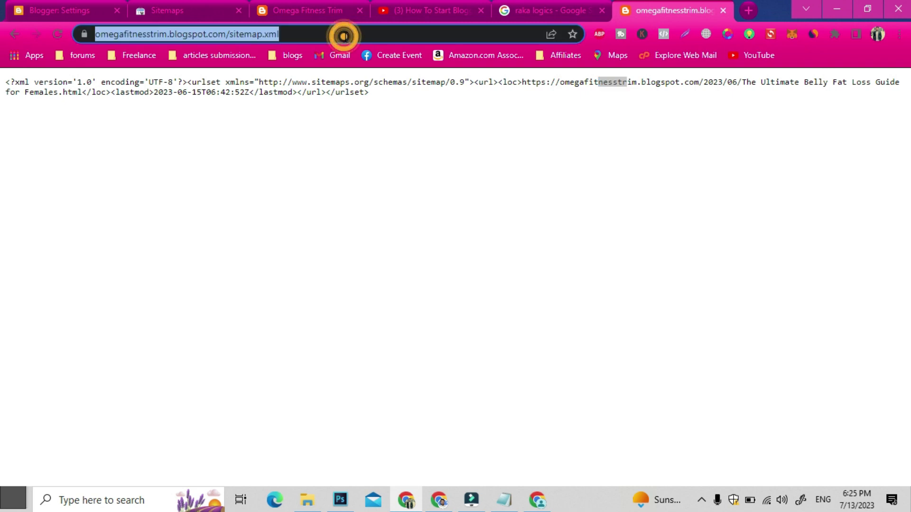
{"action": "left_click", "coordinate": [213, 7]}
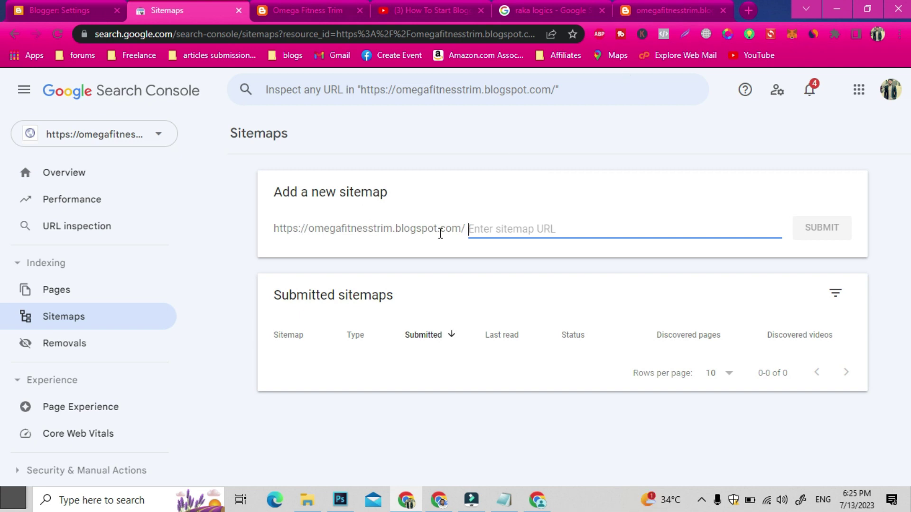
{"action": "left_click", "coordinate": [638, 10]}
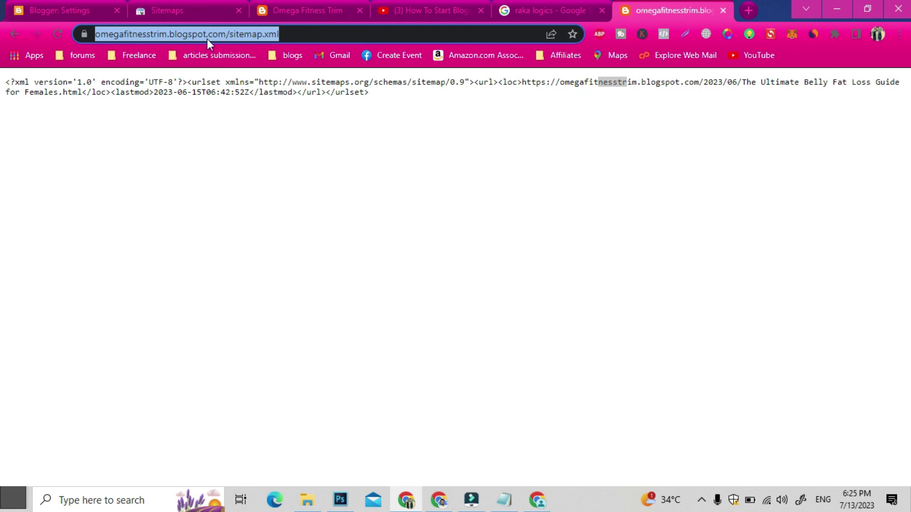
{"action": "left_click", "coordinate": [225, 35]}
{"action": "left_click_drag", "start_coordinate": [328, 33], "coordinate": [261, 35]}
{"action": "key", "text": "ctrl+c"}
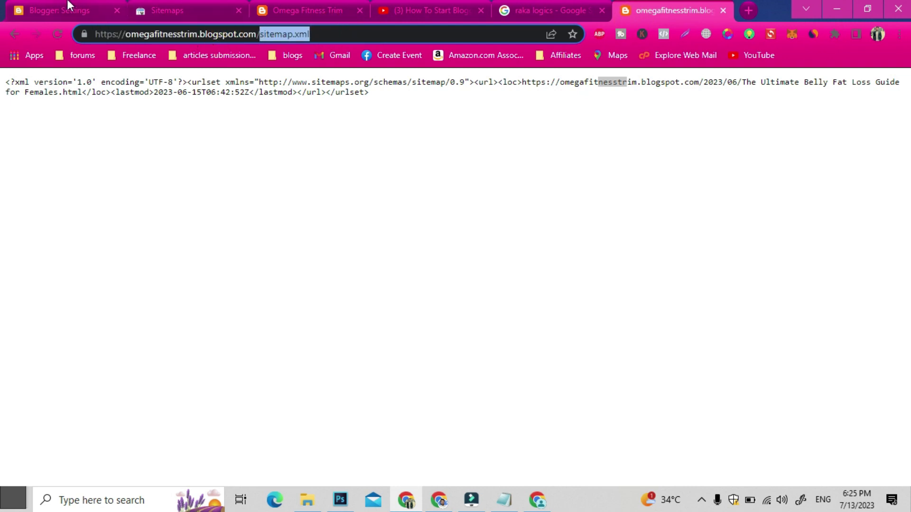
{"action": "left_click", "coordinate": [135, 10]}
{"action": "key", "text": "ctrl+v"}
{"action": "left_click", "coordinate": [813, 233]}
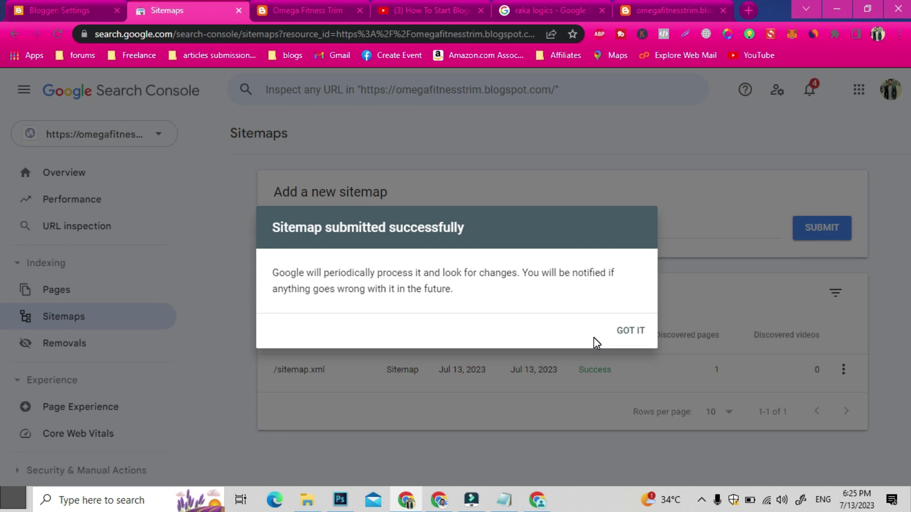
{"action": "left_click", "coordinate": [629, 333]}
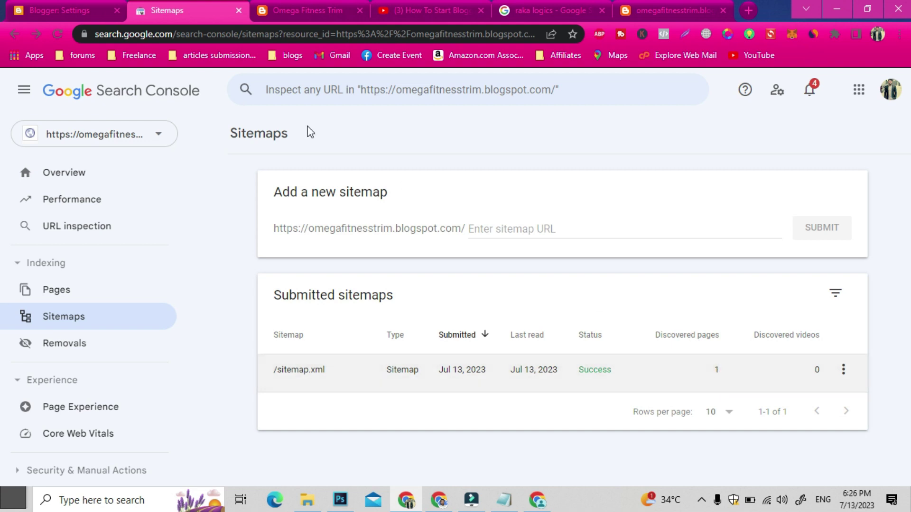
{"action": "left_click", "coordinate": [96, 233]}
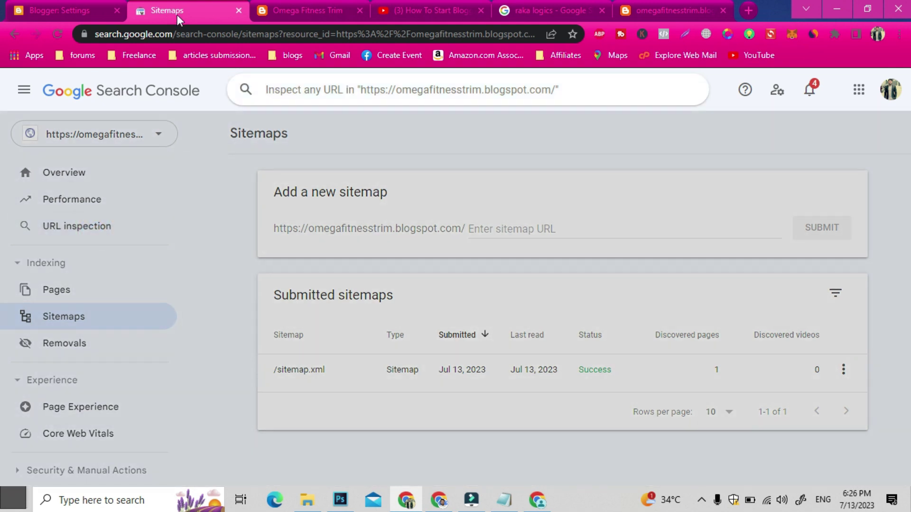
{"action": "left_click", "coordinate": [311, 9]}
{"action": "key", "text": "ctrl+c"}
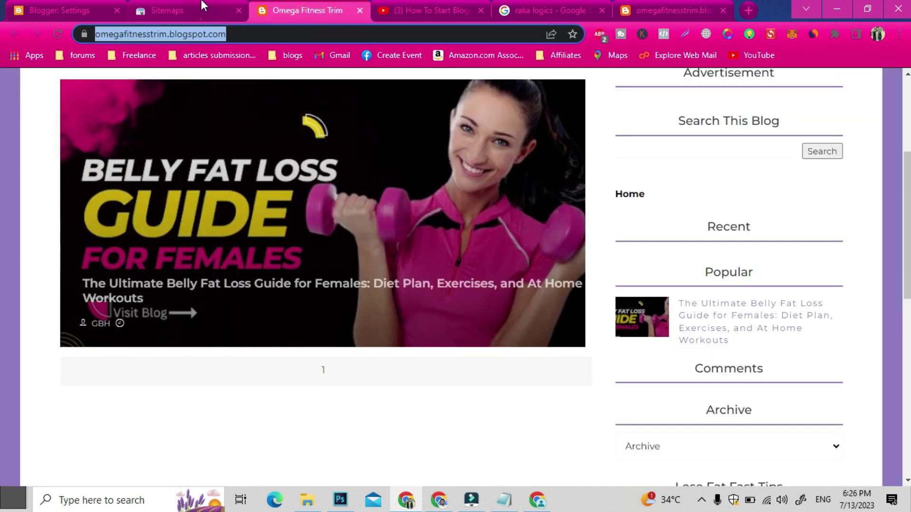
{"action": "left_click", "coordinate": [203, 6]}
{"action": "left_click", "coordinate": [356, 87]}
{"action": "key", "text": "ctrl+v"}
{"action": "key", "text": "Return"}
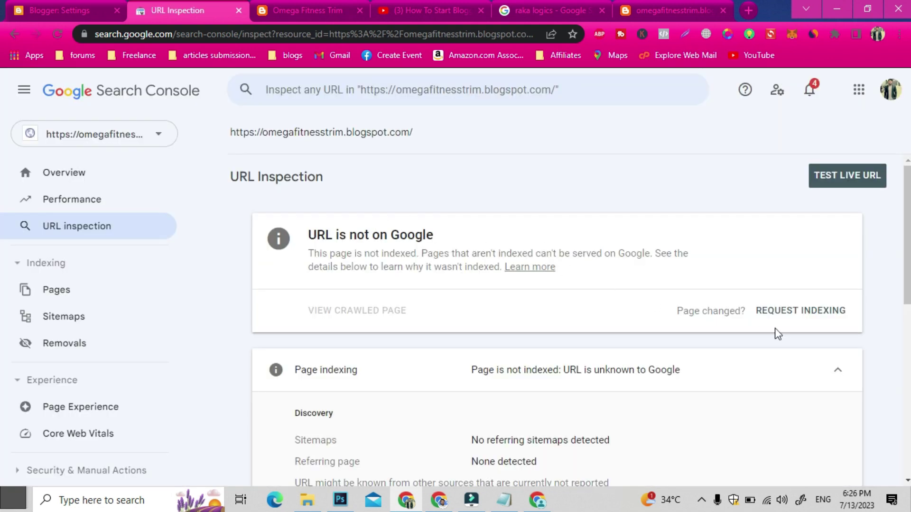
{"action": "left_click", "coordinate": [800, 312]}
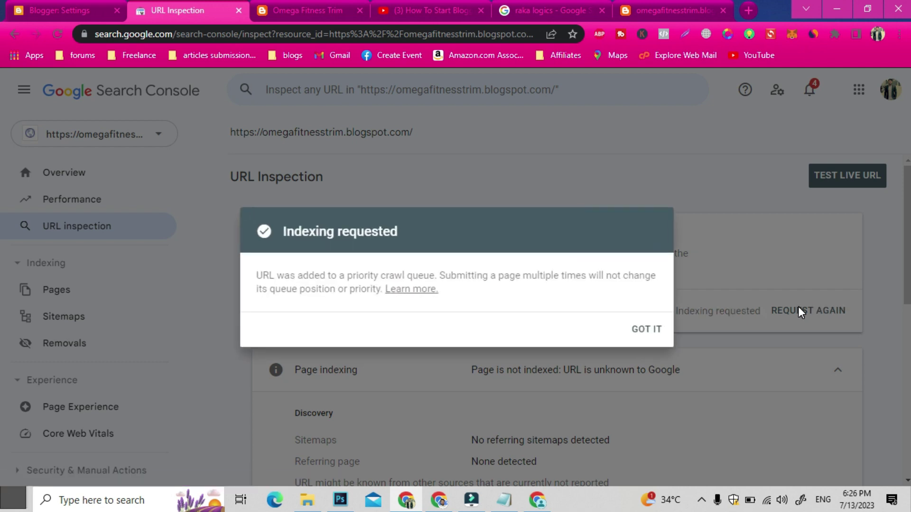
{"action": "left_click", "coordinate": [638, 331]}
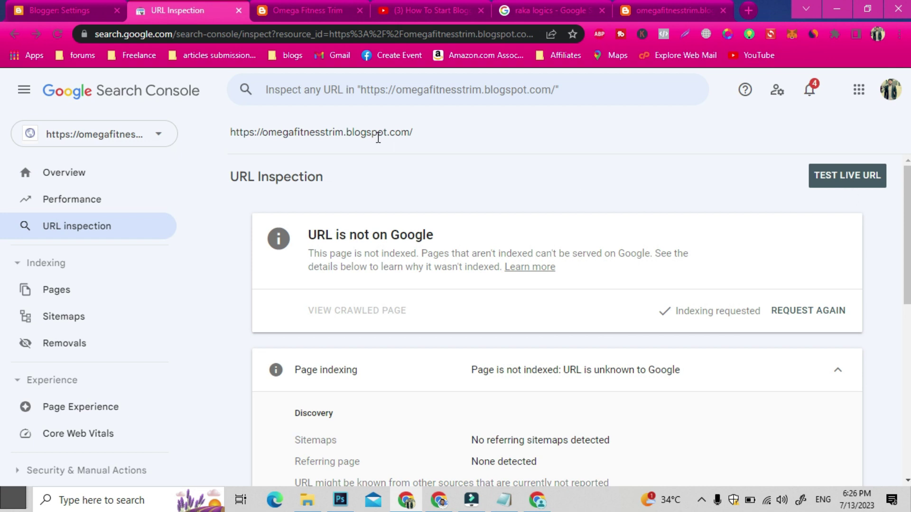
From the Blogger posts list, view the published belly fat loss guide post and select its full web address.
{"action": "left_click", "coordinate": [88, 10]}
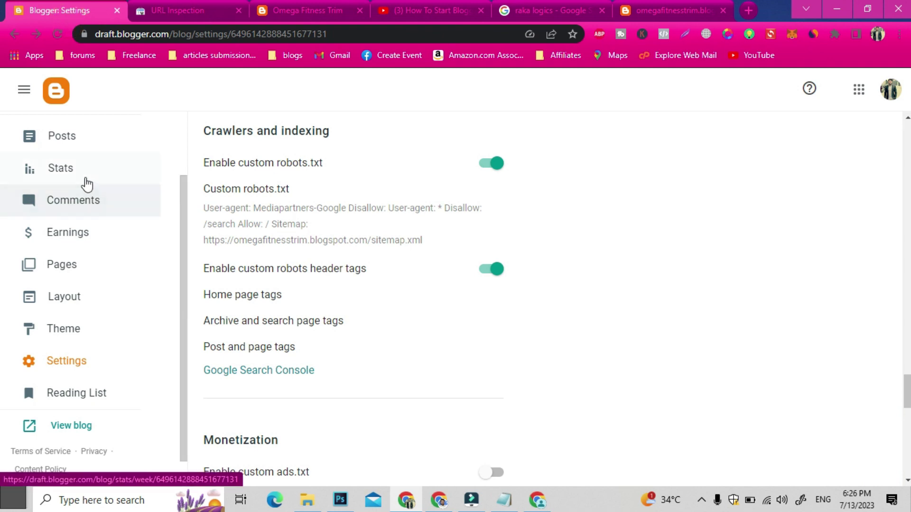
{"action": "scroll", "coordinate": [87, 209], "scroll_direction": "up", "scroll_amount": 2}
{"action": "left_click", "coordinate": [83, 210]}
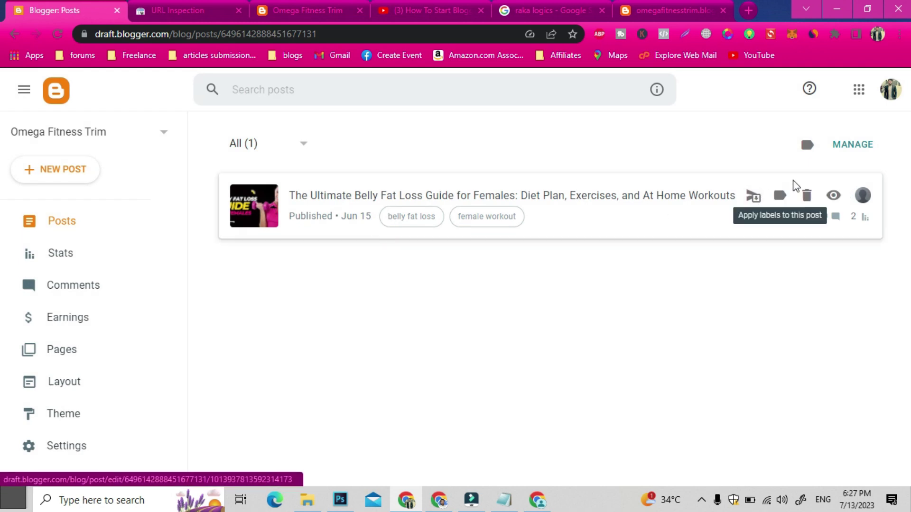
{"action": "left_click", "coordinate": [831, 194]}
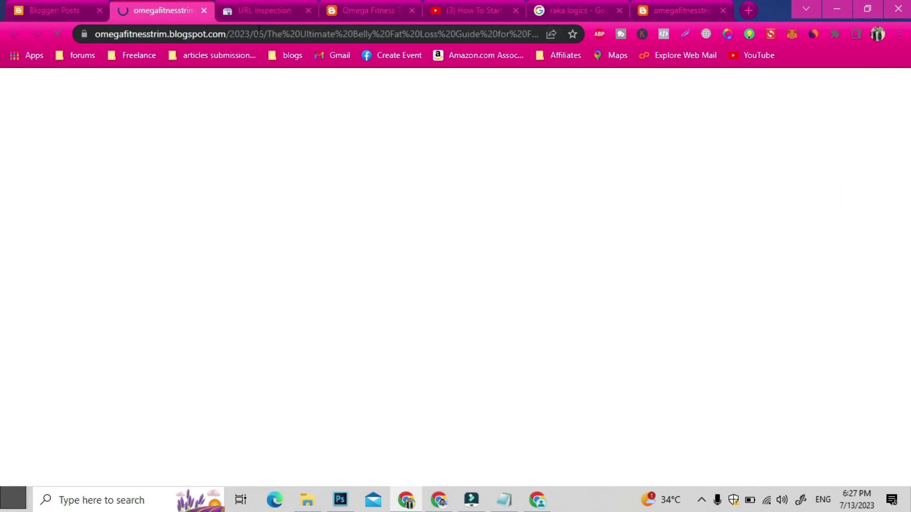
{"action": "left_click", "coordinate": [29, 7]}
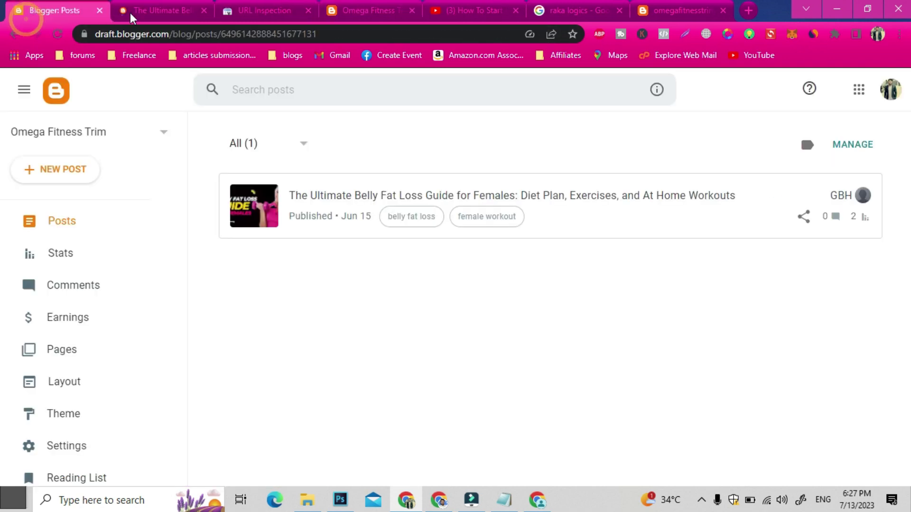
{"action": "left_click", "coordinate": [173, 6]}
{"action": "left_click", "coordinate": [287, 34]}
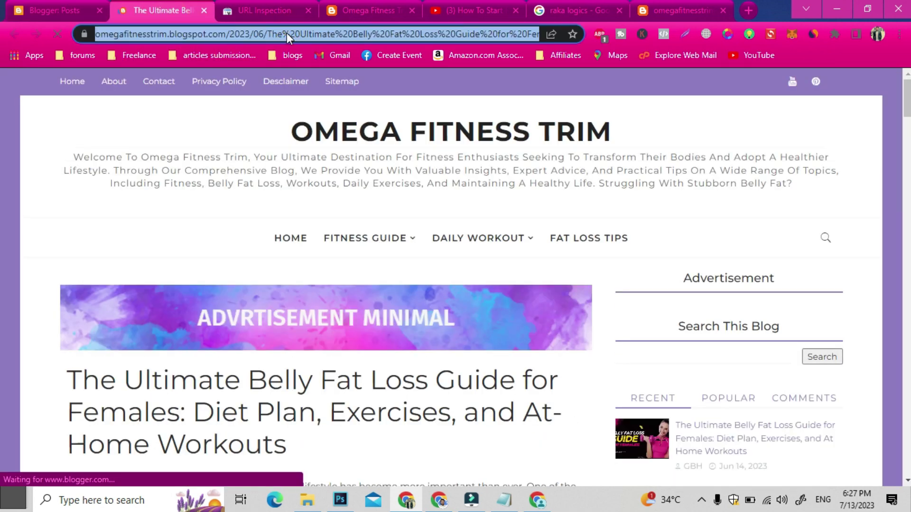
Inspect the belly fat loss guide post's URL in Search Console and request indexing for it.
{"action": "left_click", "coordinate": [276, 6]}
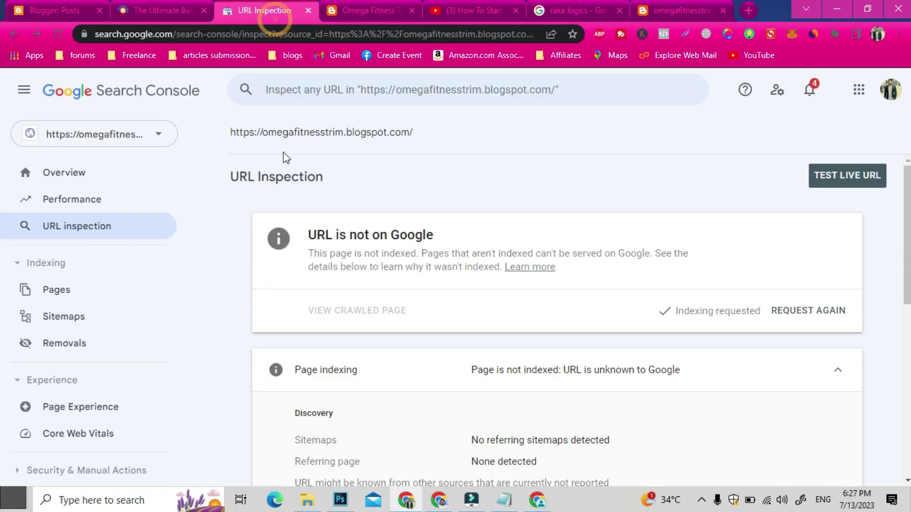
{"action": "left_click", "coordinate": [342, 94]}
{"action": "key", "text": "ctrl+v"}
{"action": "key", "text": "Return"}
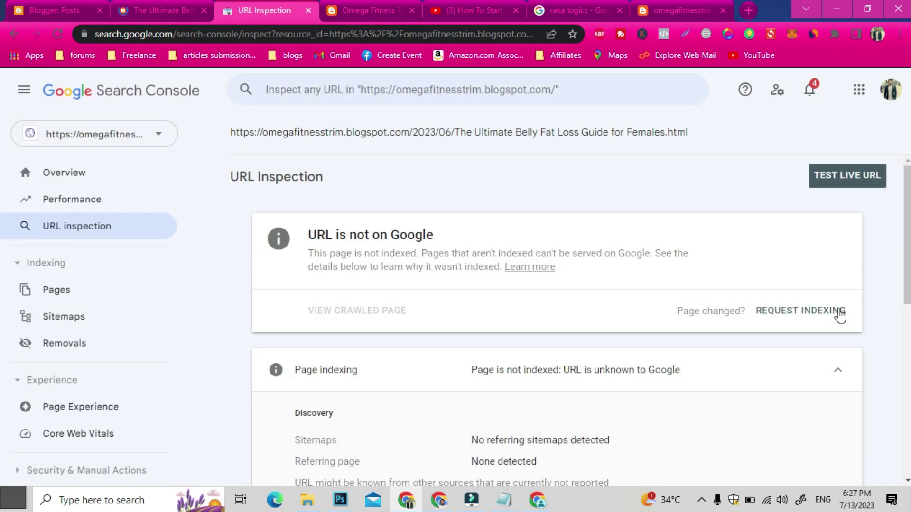
{"action": "left_click", "coordinate": [809, 311]}
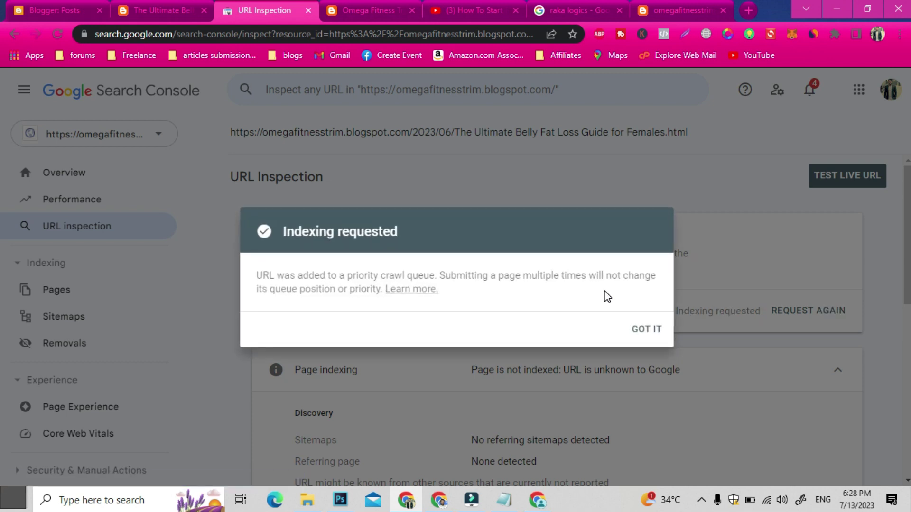
{"action": "left_click", "coordinate": [650, 330]}
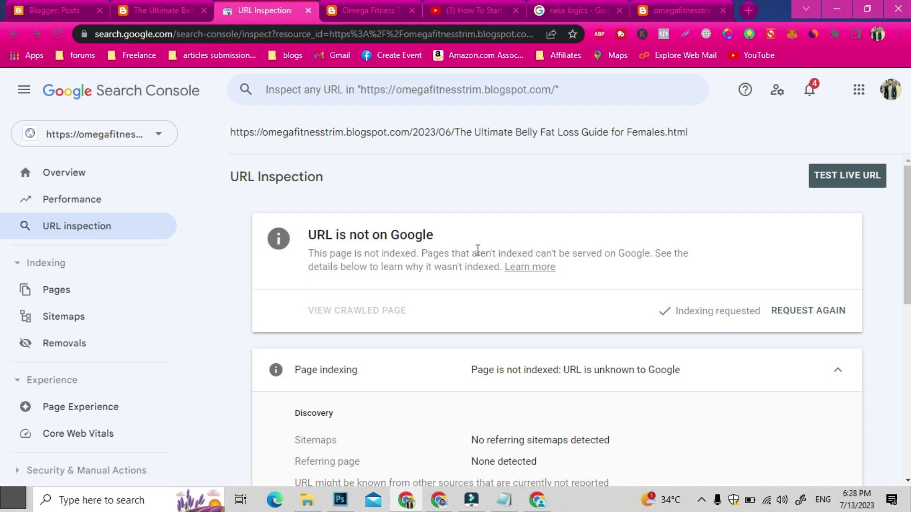
Return to the Blogger settings and review the crawlers and indexing, monetization, manage blog, site feed and general sections.
{"action": "left_click", "coordinate": [65, 5]}
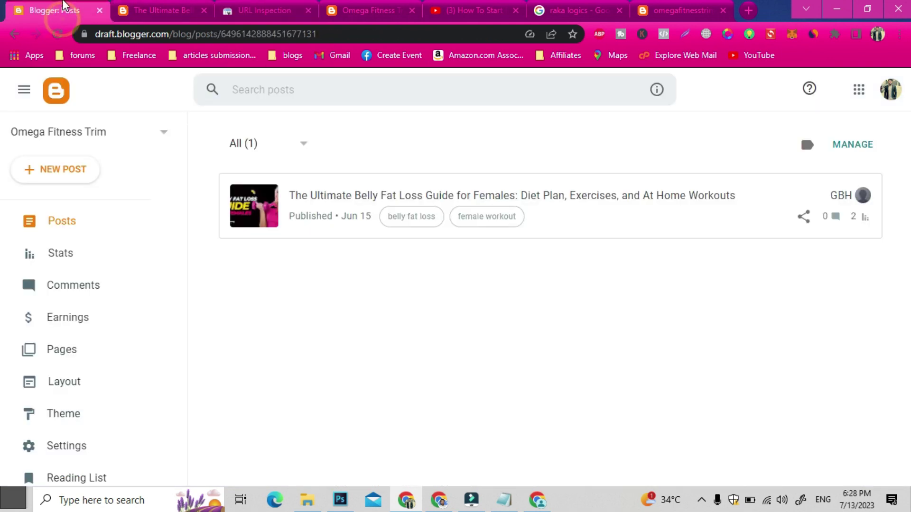
{"action": "left_click", "coordinate": [156, 7]}
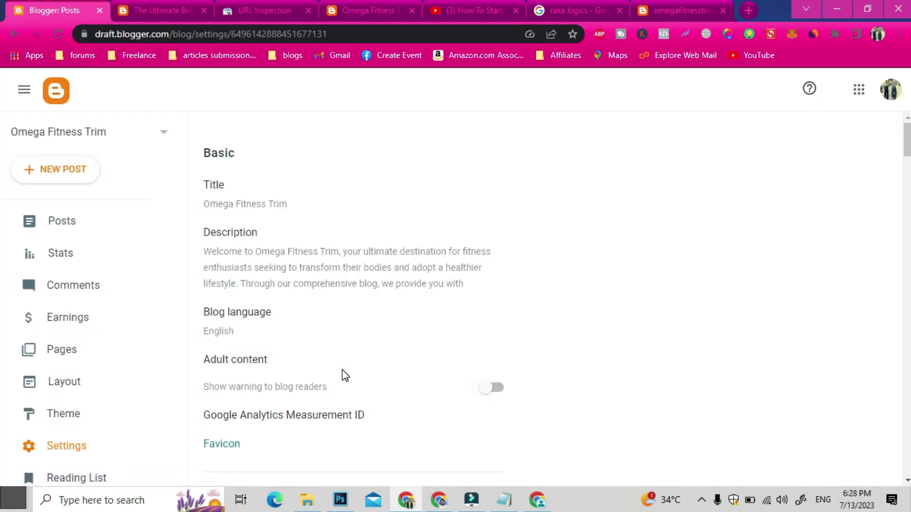
{"action": "scroll", "coordinate": [343, 369], "scroll_direction": "down", "scroll_amount": 20}
{"action": "scroll", "coordinate": [344, 376], "scroll_direction": "down", "scroll_amount": 20}
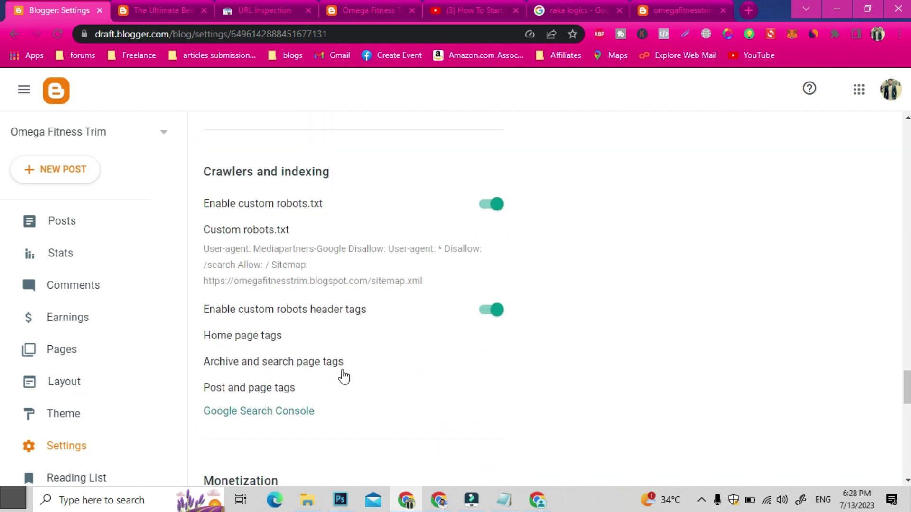
{"action": "scroll", "coordinate": [344, 376], "scroll_direction": "down", "scroll_amount": 8}
{"action": "scroll", "coordinate": [301, 280], "scroll_direction": "up", "scroll_amount": 3}
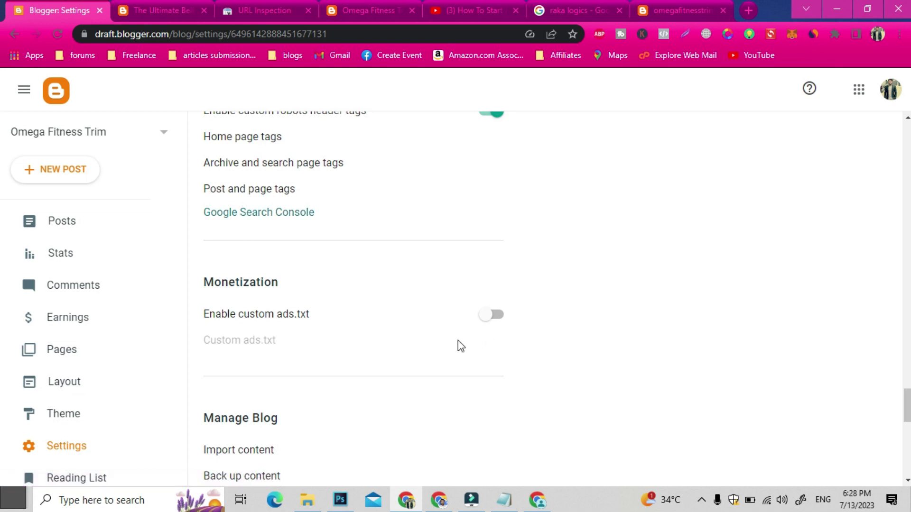
{"action": "scroll", "coordinate": [422, 353], "scroll_direction": "down", "scroll_amount": 3}
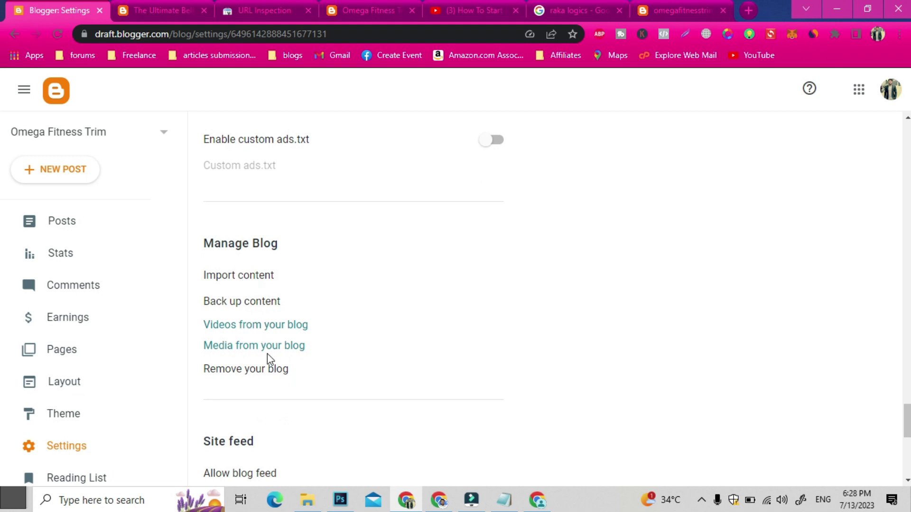
{"action": "scroll", "coordinate": [268, 358], "scroll_direction": "down", "scroll_amount": 4}
{"action": "scroll", "coordinate": [267, 354], "scroll_direction": "down", "scroll_amount": 5}
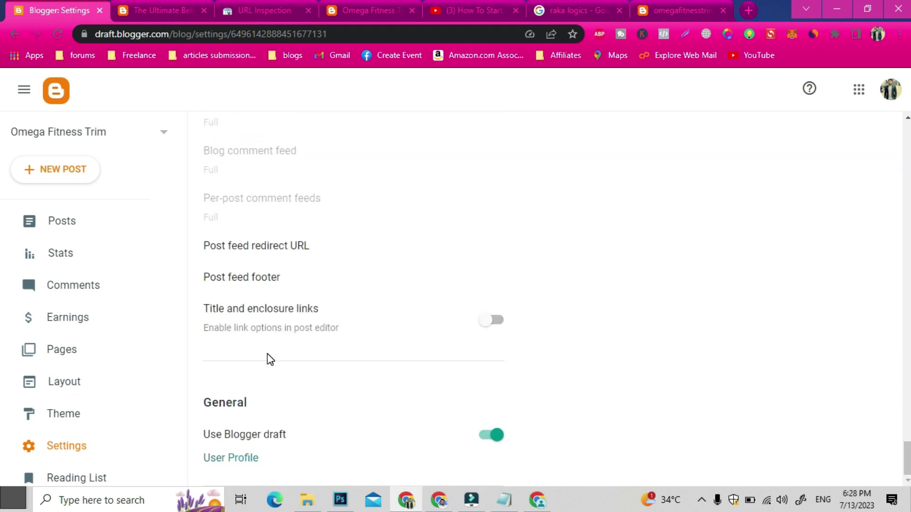